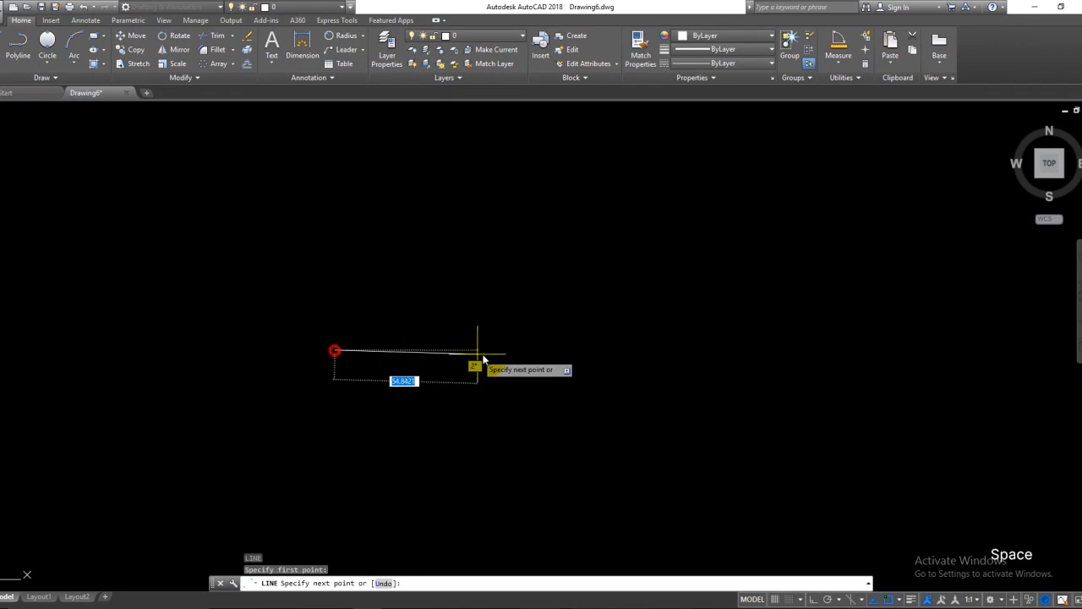
- Draw a single horizontal line in the empty drawing with Ortho mode on
{"action": "key", "text": "F8"}
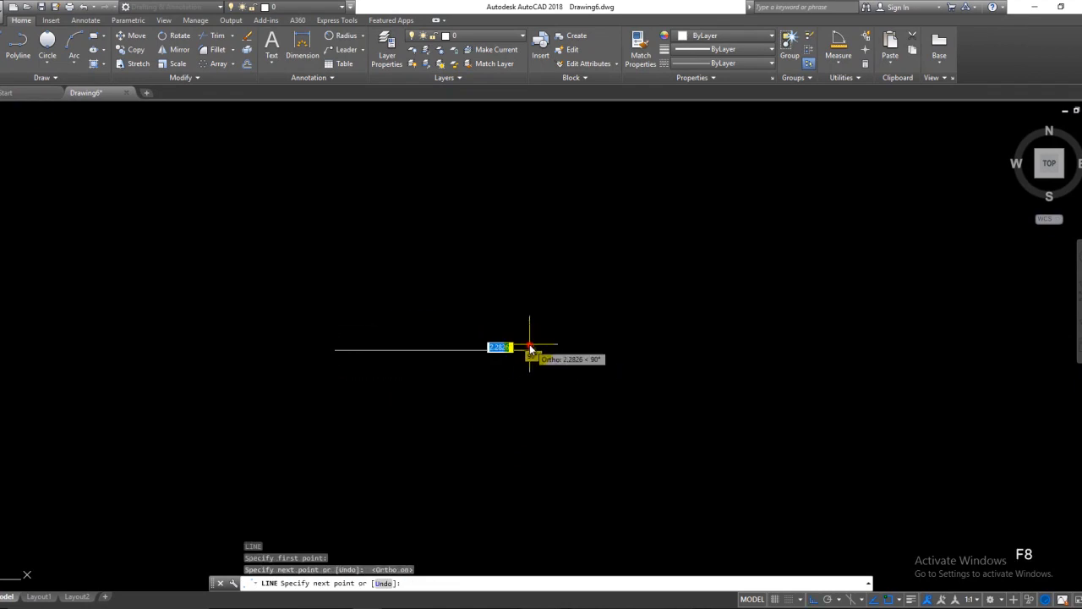
{"action": "left_click", "coordinate": [525, 349]}
{"action": "key", "text": "space"}
{"action": "left_click", "coordinate": [447, 387]}
{"action": "left_click", "coordinate": [398, 322]}
{"action": "scroll", "coordinate": [388, 372], "scroll_direction": "up", "scroll_amount": 2}
{"action": "middle_click_drag", "start_coordinate": [399, 367], "coordinate": [387, 361]}
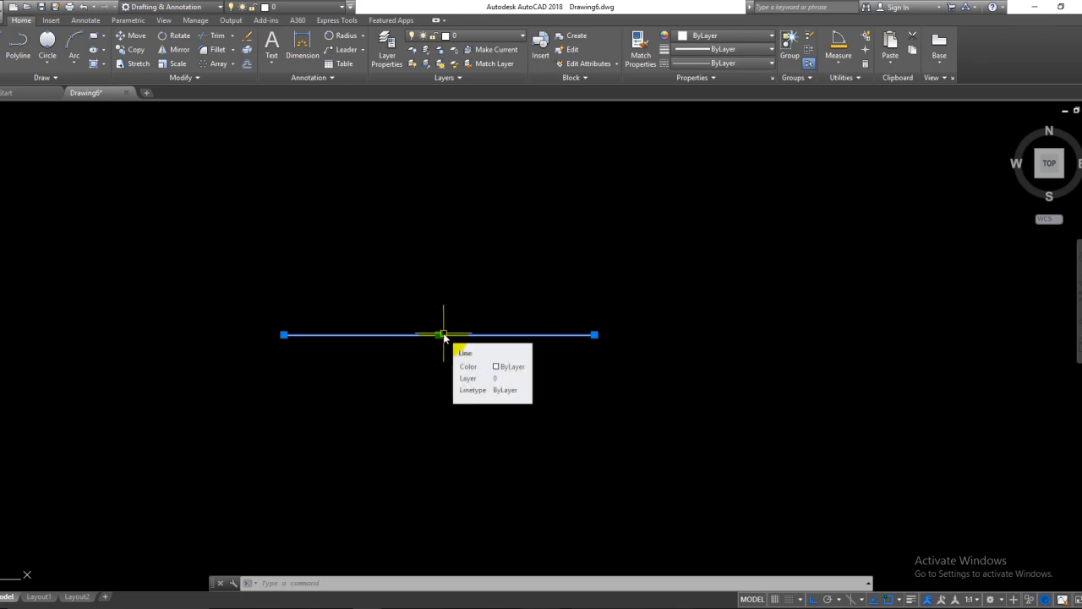
{"action": "key", "text": "Escape"}
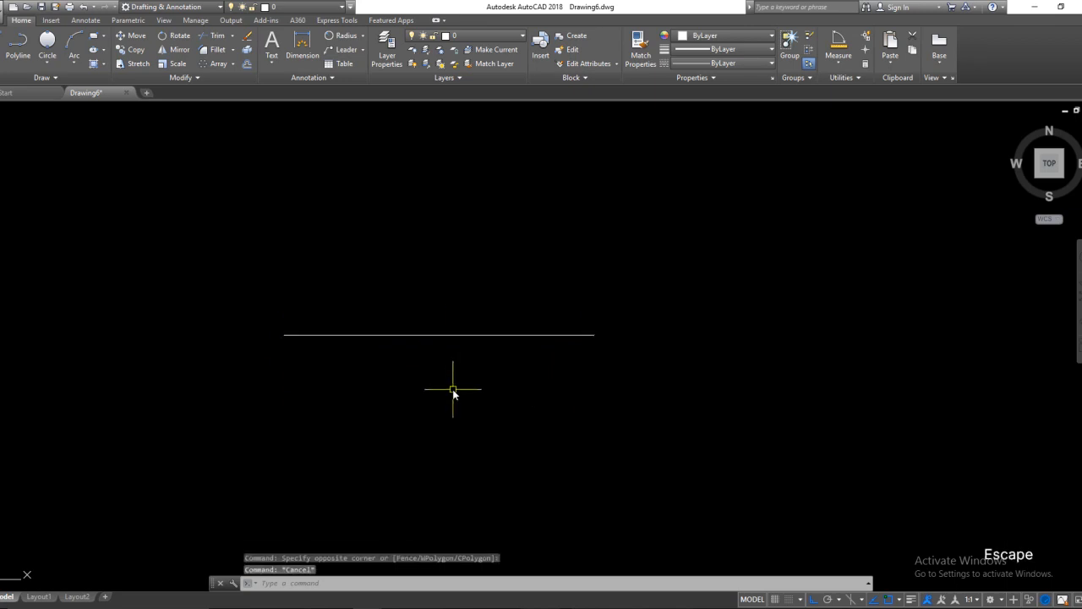
- With Ortho off, draw two lines from the base line's left endpoint to an apex above and down to its right endpoint, forming a triangle
{"action": "key", "text": "space"}
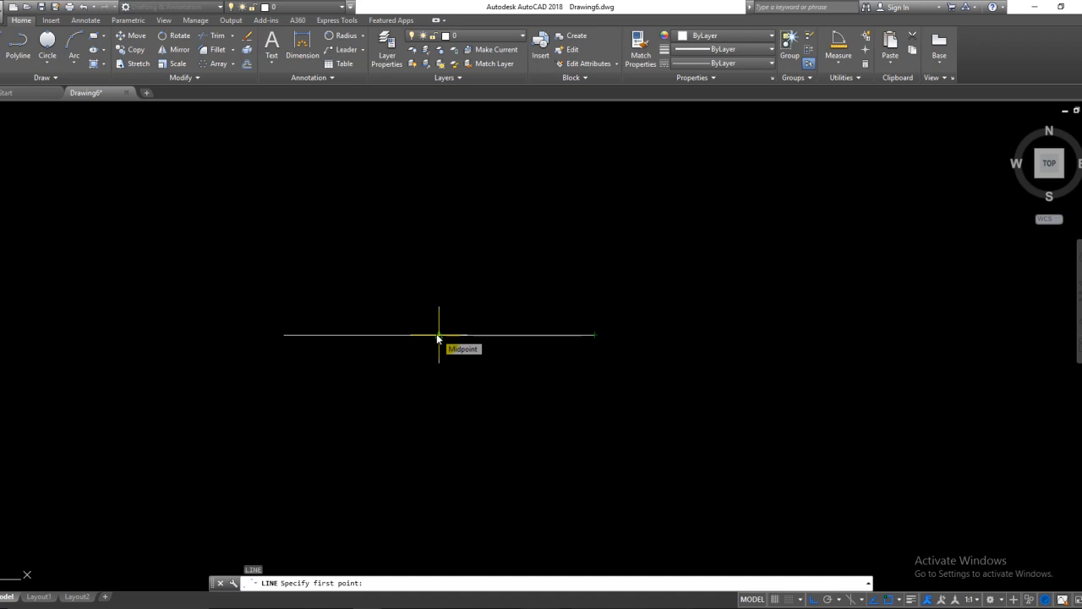
{"action": "left_click", "coordinate": [284, 335]}
{"action": "key", "text": "F8"}
{"action": "key", "text": "F8"}
{"action": "left_click", "coordinate": [432, 138]}
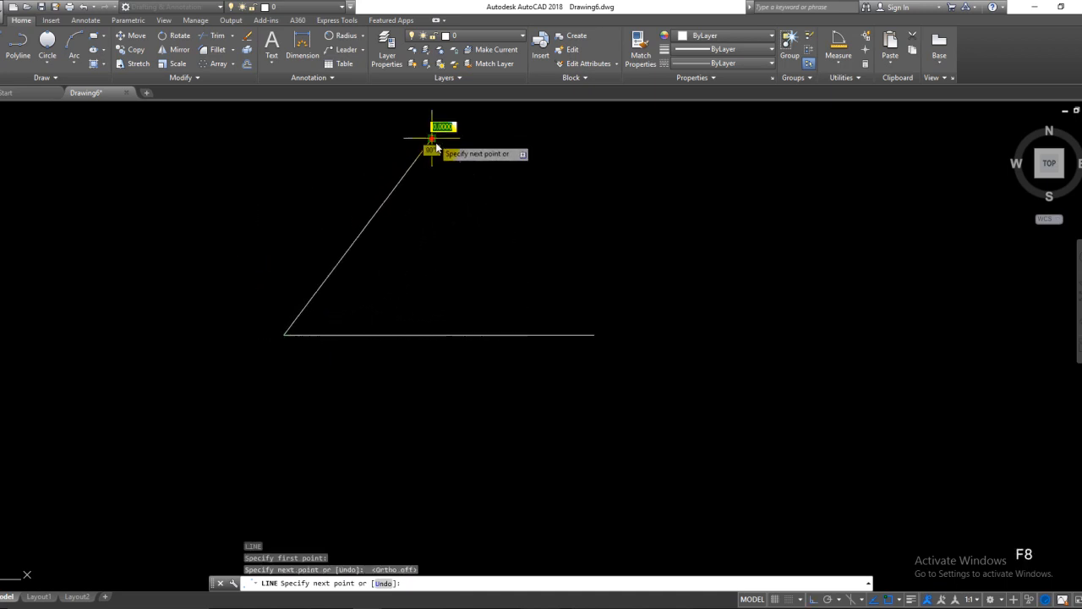
{"action": "left_click", "coordinate": [591, 334]}
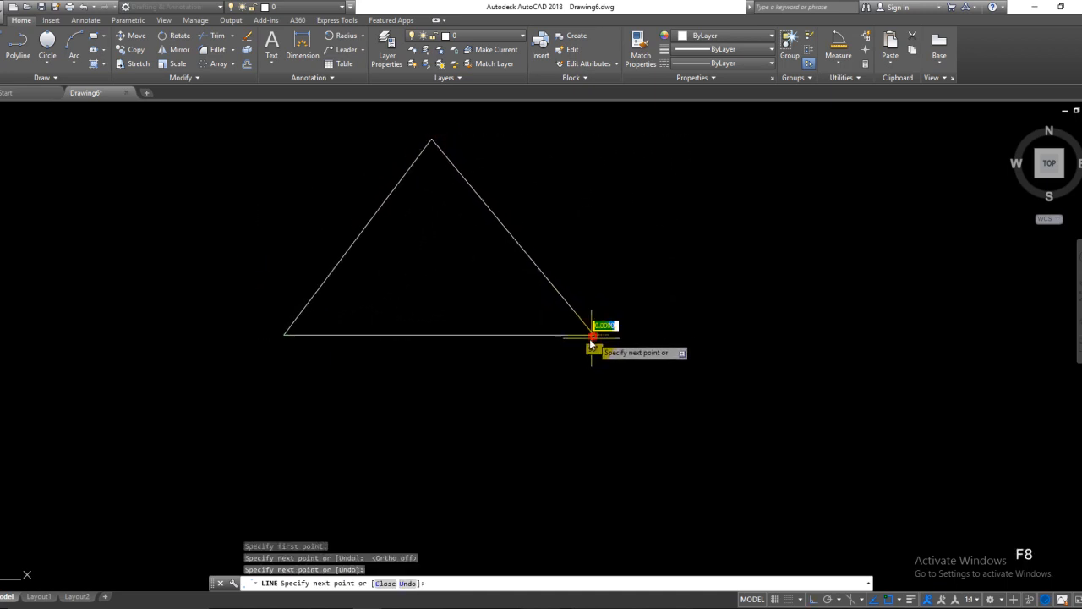
{"action": "key", "text": "Escape"}
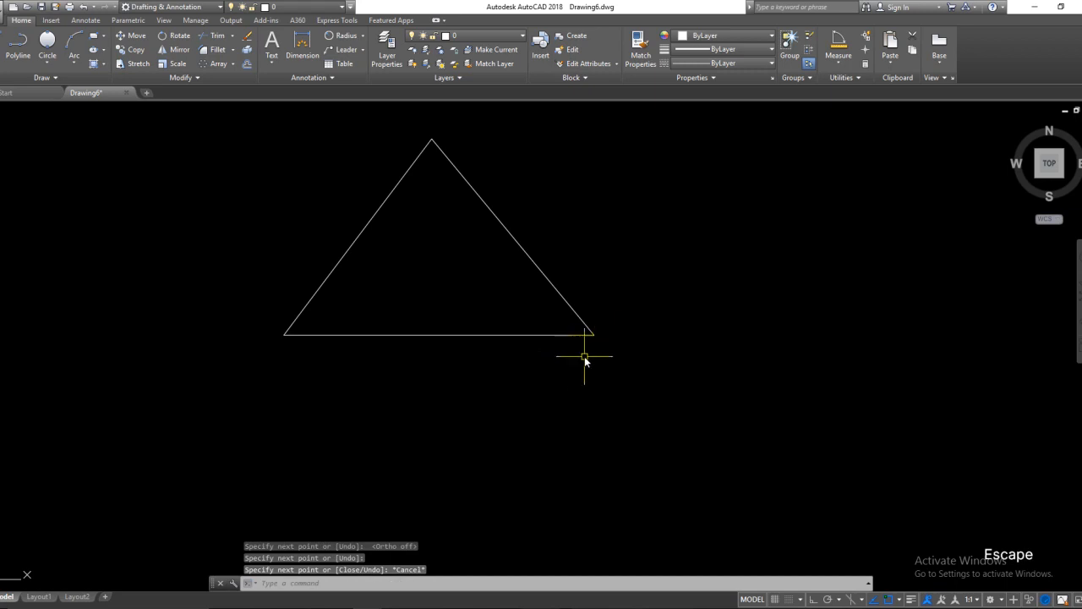
{"action": "key", "text": "Escape"}
- Draw a center-radius circle with a radius of 20 in the empty area to the right of the triangle
{"action": "middle_click_drag", "start_coordinate": [598, 334], "coordinate": [459, 360]}
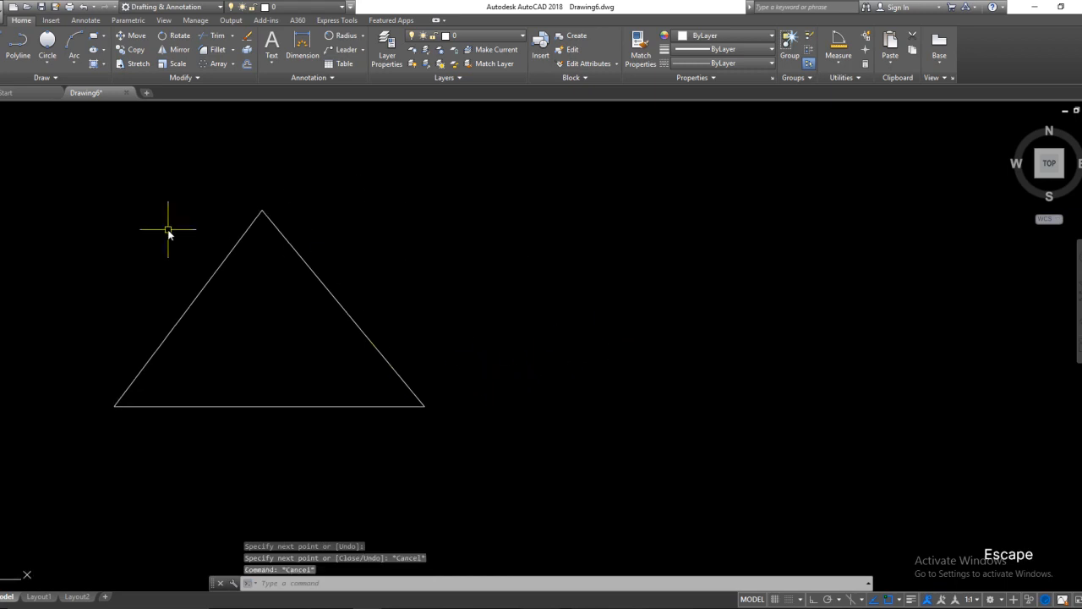
{"action": "left_click", "coordinate": [48, 62]}
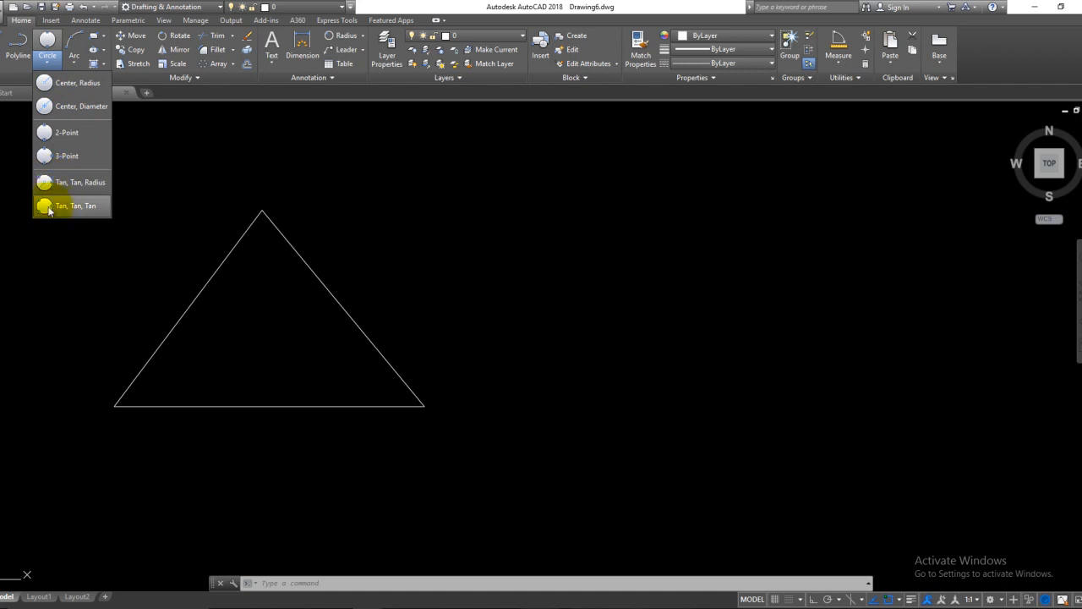
{"action": "left_click", "coordinate": [68, 82]}
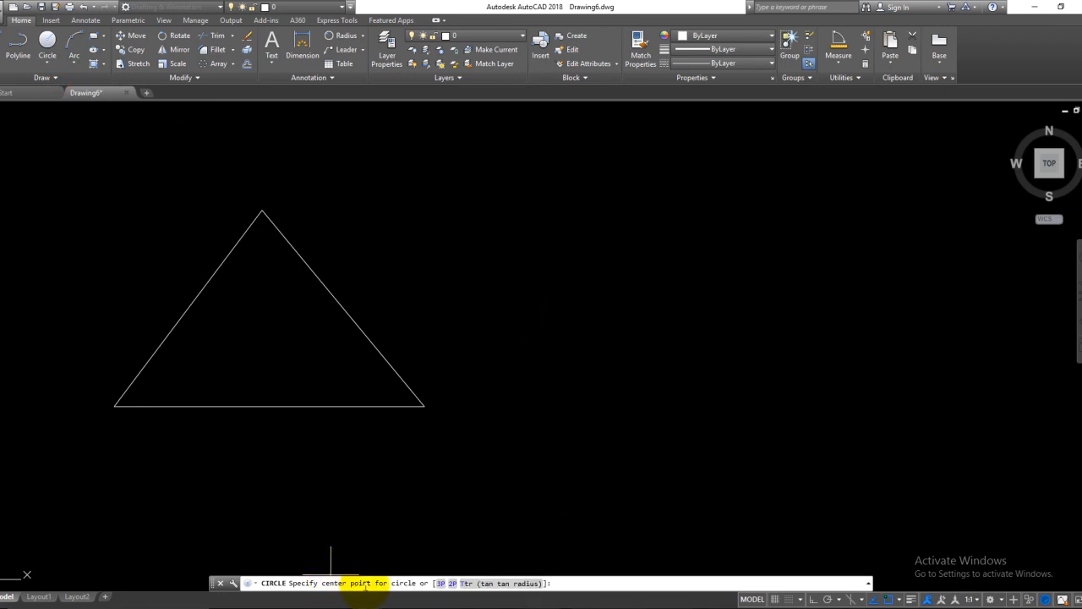
{"action": "middle_click_drag", "start_coordinate": [636, 394], "coordinate": [556, 400]}
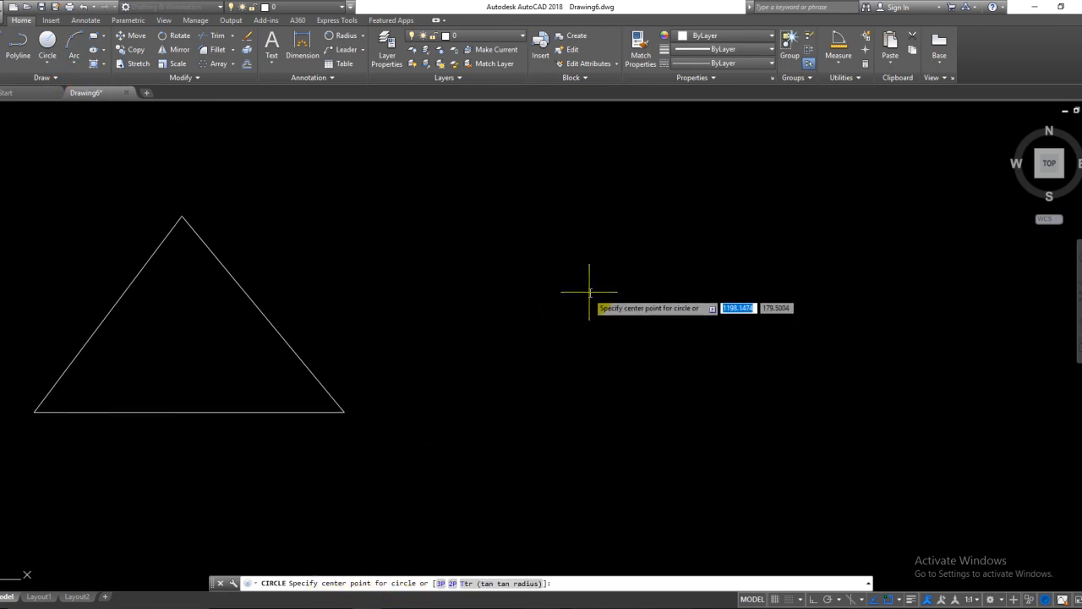
{"action": "left_click", "coordinate": [590, 290]}
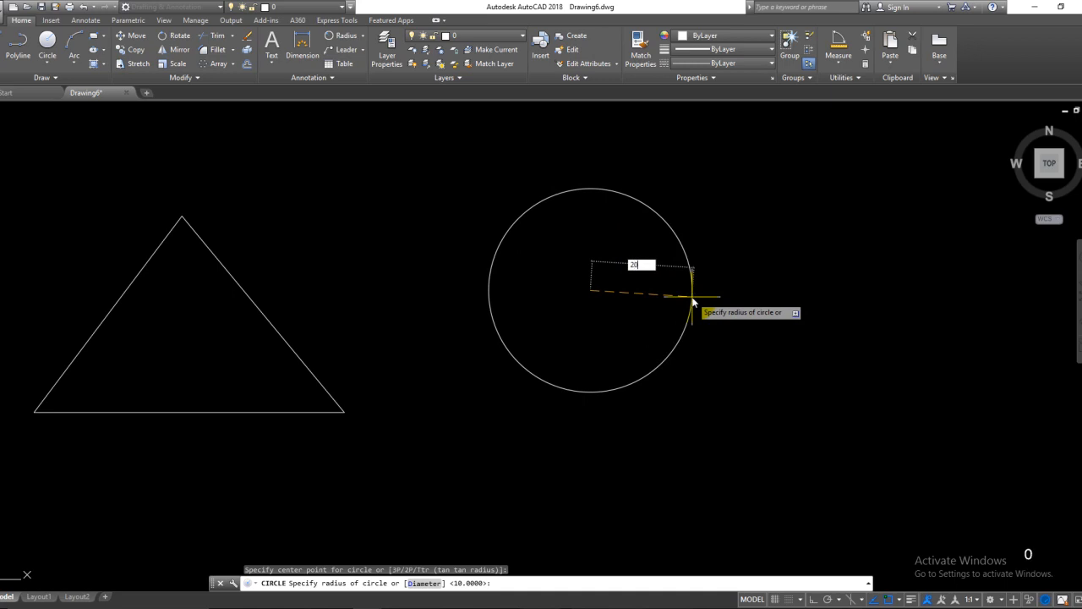
{"action": "key", "text": "Return"}
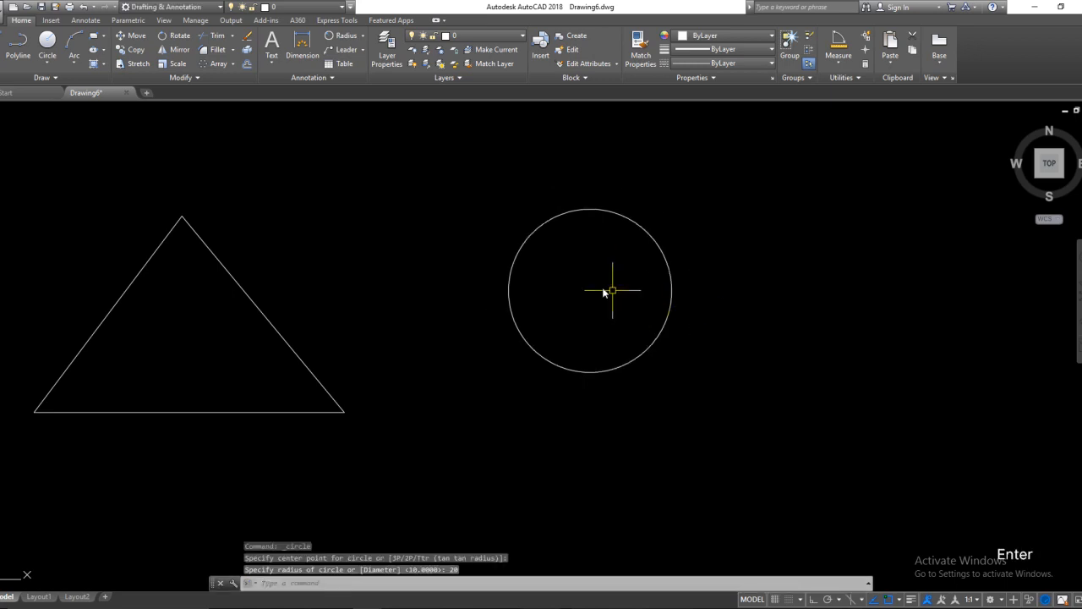
- Draw a radius line from the circle's center to the upper-left part of its circumference
{"action": "middle_click_drag", "start_coordinate": [625, 314], "coordinate": [579, 310]}
{"action": "type", "text": "l"}
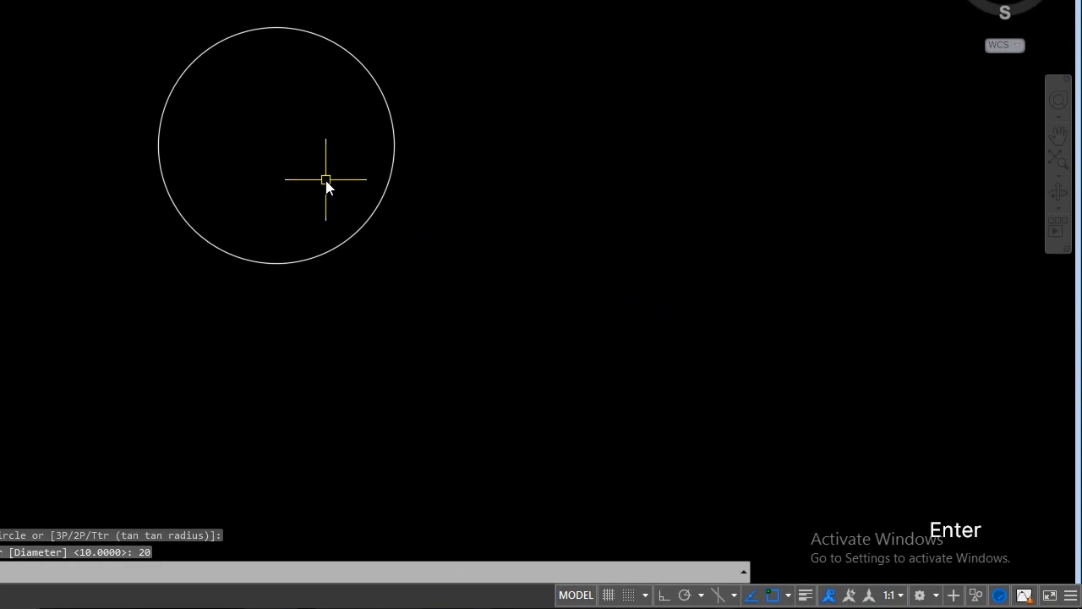
{"action": "key", "text": "space"}
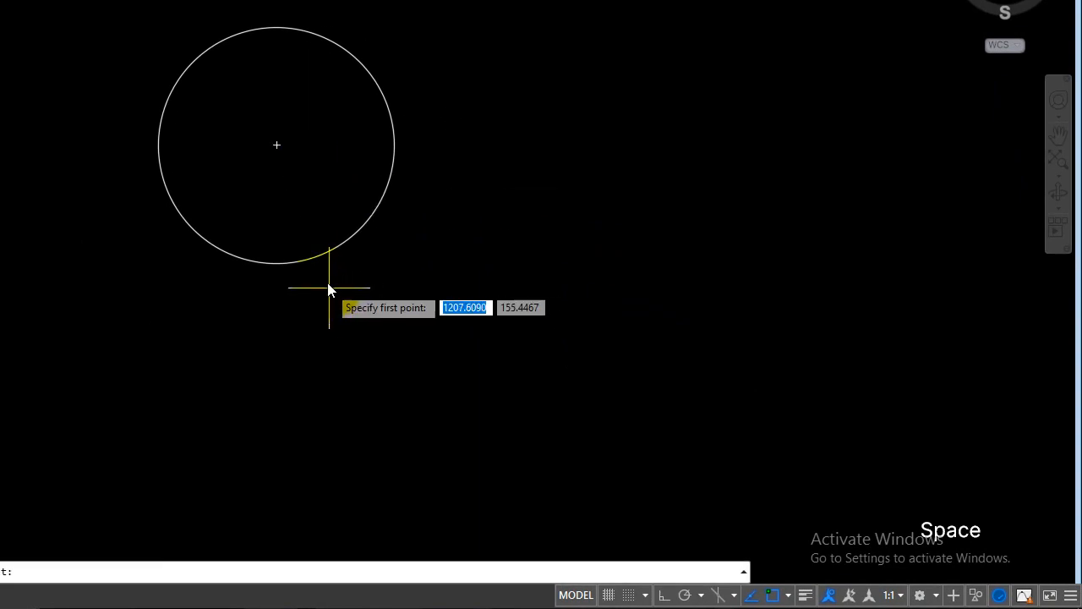
{"action": "left_click", "coordinate": [277, 145]}
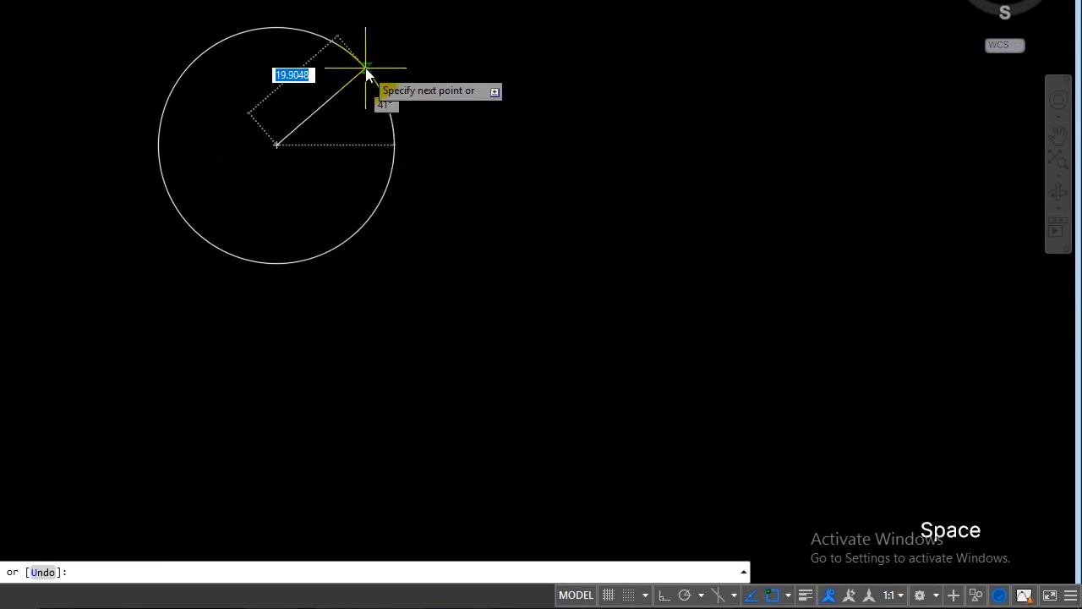
{"action": "left_click", "coordinate": [203, 49]}
{"action": "key", "text": "Escape"}
- Draw a center-diameter circle with a diameter of 50 below the first circle
{"action": "middle_click_drag", "start_coordinate": [383, 301], "coordinate": [200, 216]}
{"action": "middle_click_drag", "start_coordinate": [248, 184], "coordinate": [598, 159]}
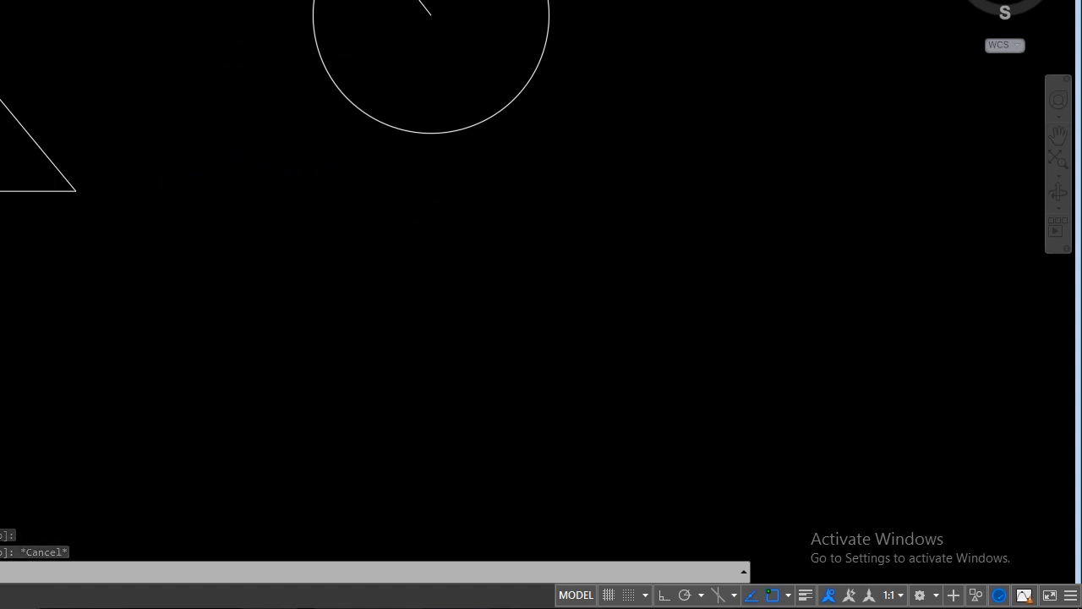
{"action": "middle_click_drag", "start_coordinate": [412, 259], "coordinate": [401, 187]}
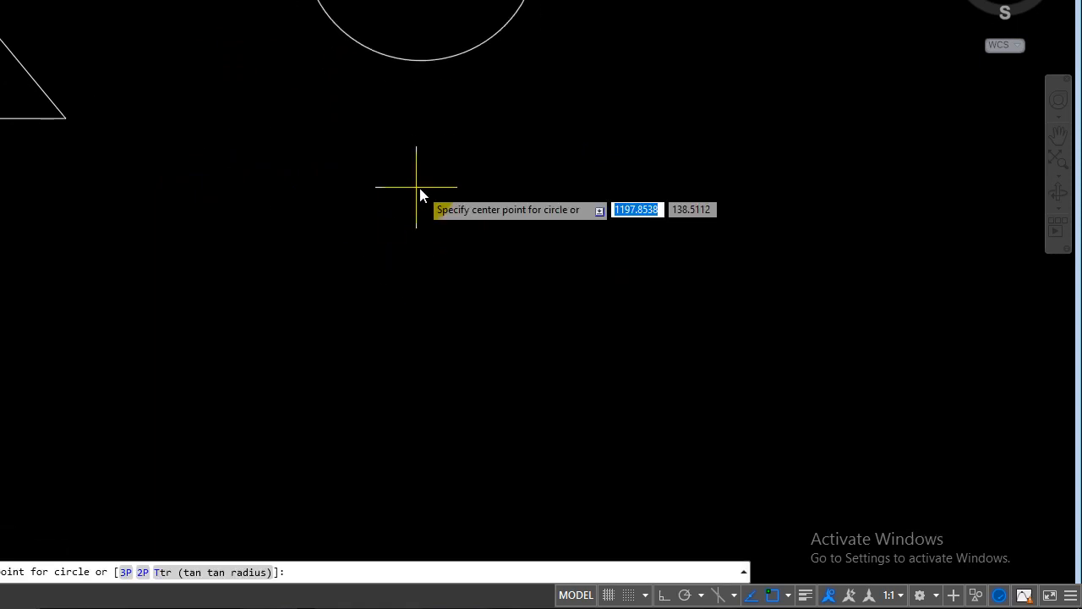
{"action": "left_click", "coordinate": [287, 318]}
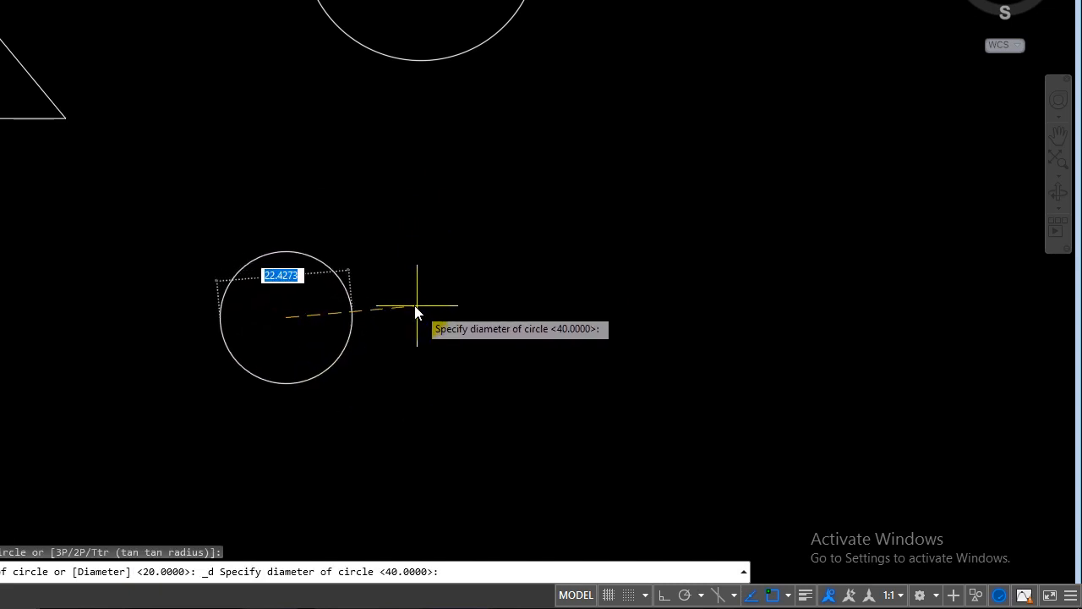
{"action": "type", "text": "50"}
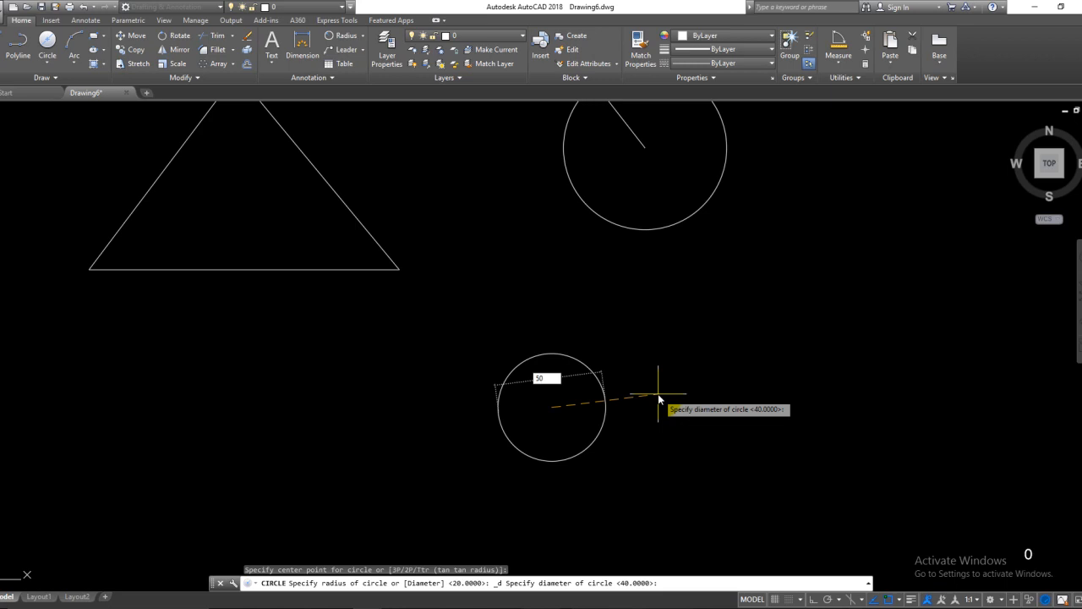
{"action": "key", "text": "Return"}
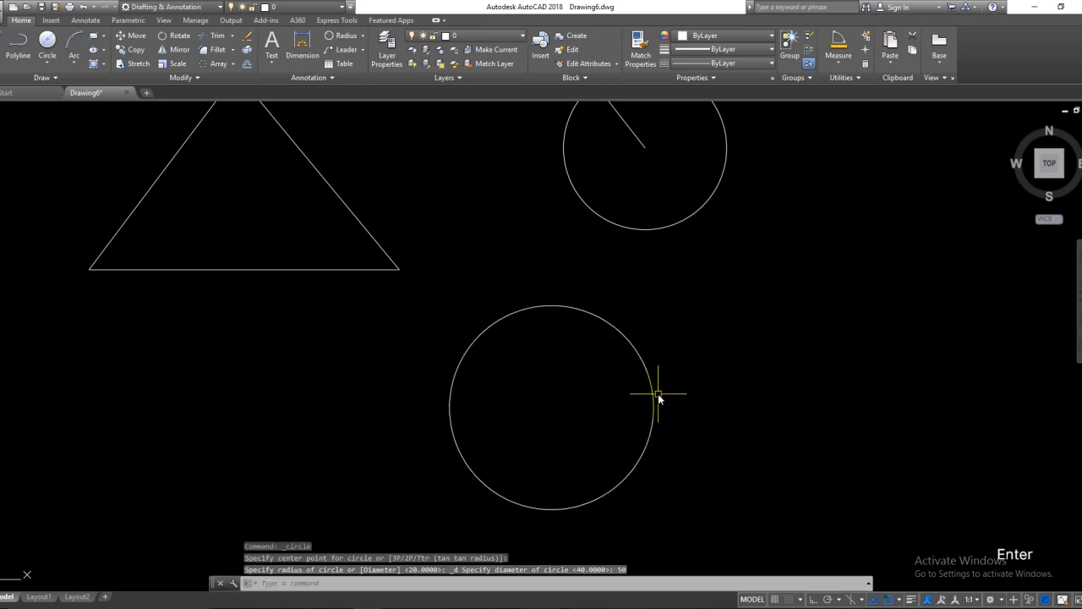
- Draw a slanted diameter line through the lower circle's center, from its lower-left edge to its upper-right edge
{"action": "type", "text": "l"}
{"action": "key", "text": "space"}
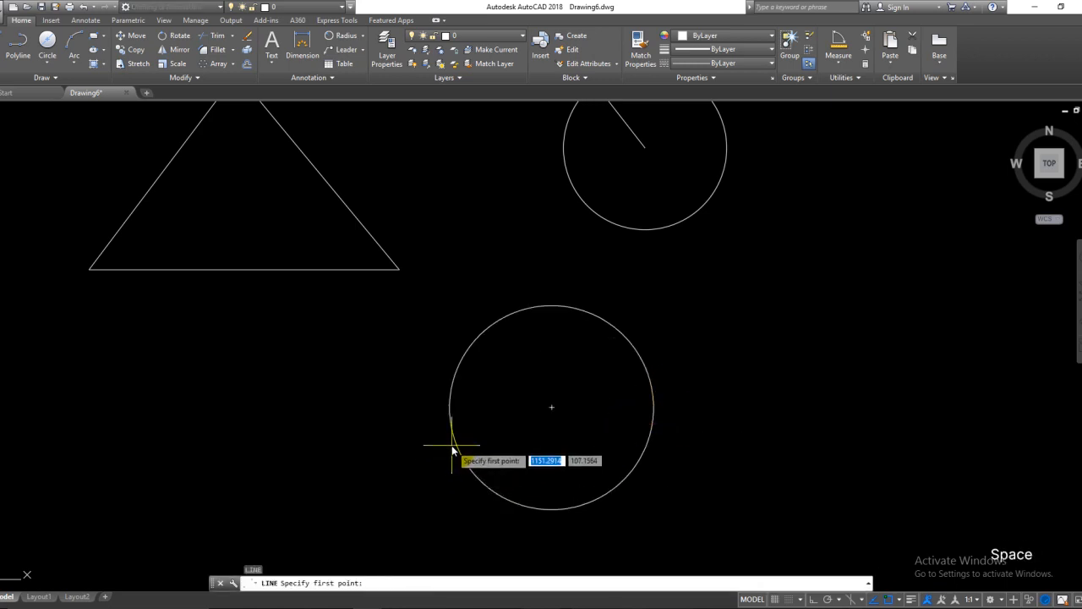
{"action": "left_click", "coordinate": [458, 453]}
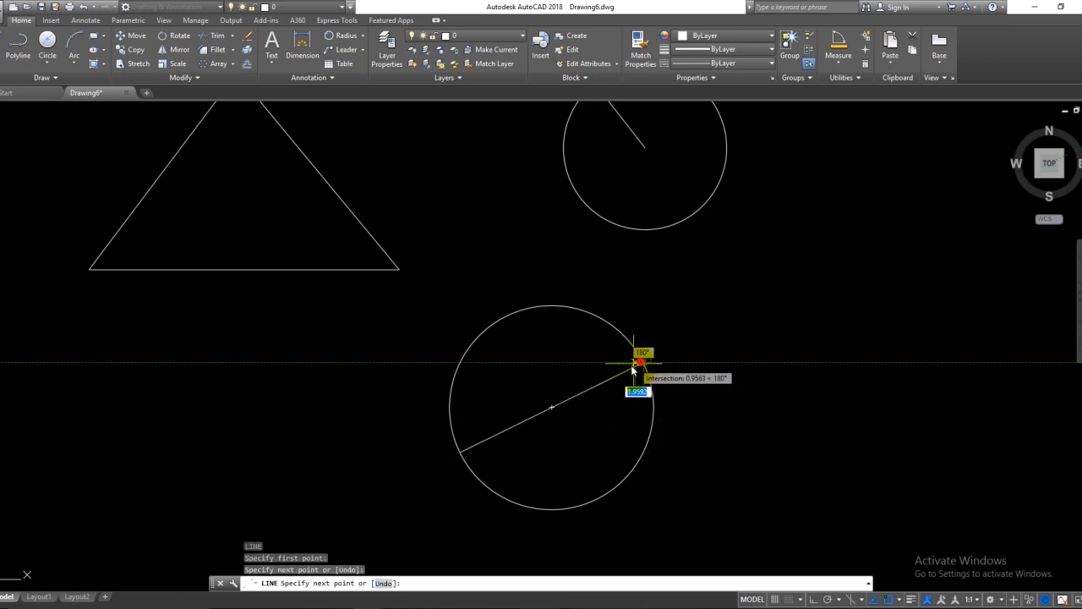
{"action": "key", "text": "space"}
{"action": "key", "text": "Escape"}
- Draw a 2-Point circle whose diameter runs from the triangle's left corner to its apex
{"action": "mouse_move", "coordinate": [551, 376]}
{"action": "middle_mouse_down"}
{"action": "mouse_move", "coordinate": [566, 380]}
{"action": "mouse_move", "coordinate": [596, 320]}
{"action": "mouse_move", "coordinate": [541, 391]}
{"action": "middle_mouse_up"}
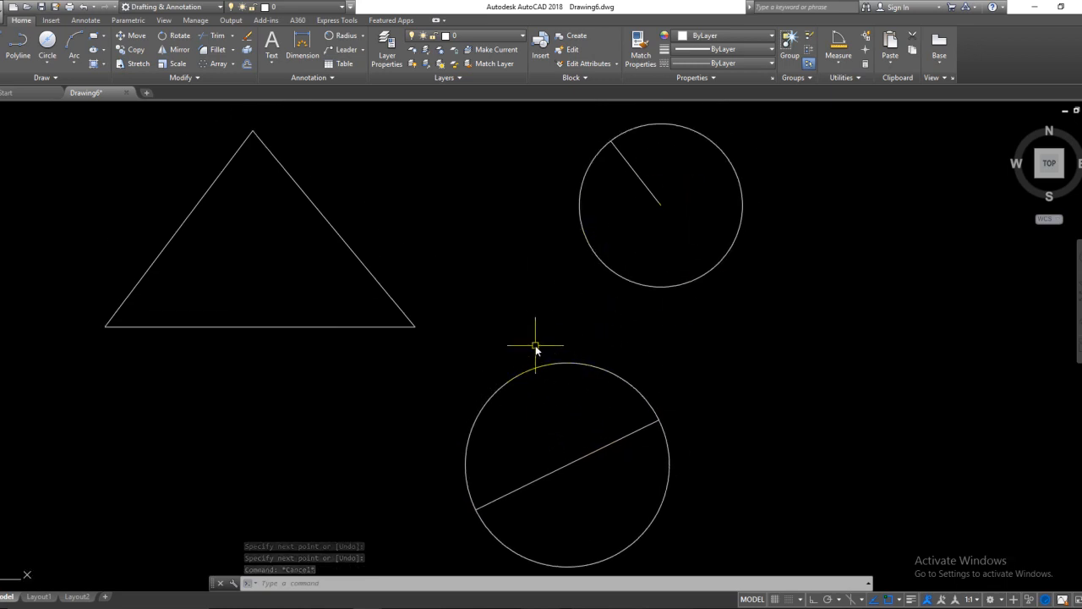
{"action": "mouse_move", "coordinate": [536, 349]}
{"action": "middle_mouse_down"}
{"action": "mouse_move", "coordinate": [576, 367]}
{"action": "mouse_move", "coordinate": [616, 408]}
{"action": "middle_mouse_up"}
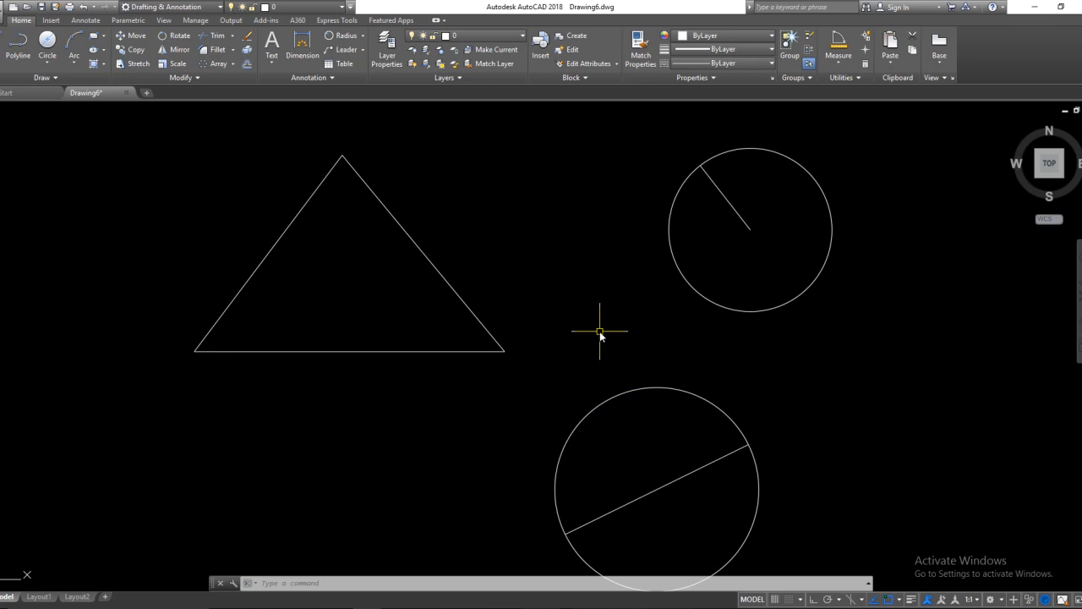
{"action": "middle_click_drag", "start_coordinate": [576, 307], "coordinate": [575, 346]}
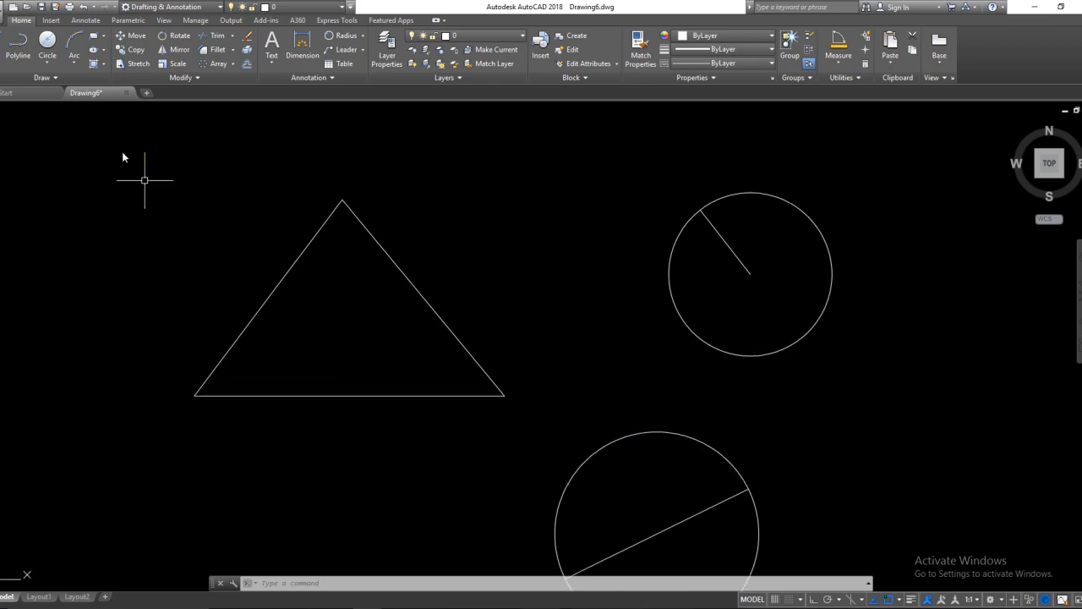
{"action": "left_click", "coordinate": [51, 65]}
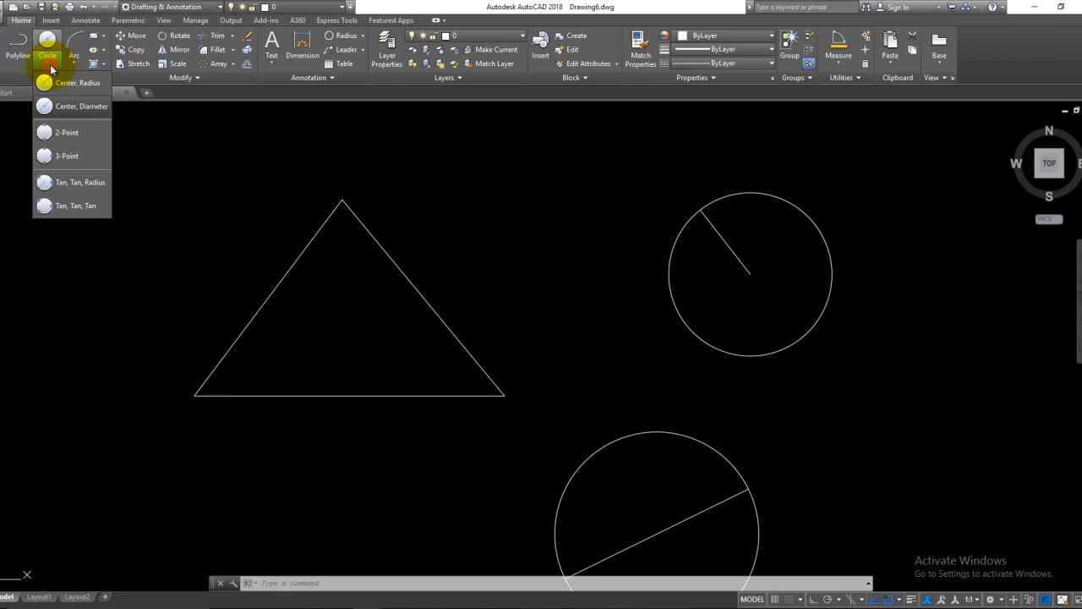
{"action": "left_click", "coordinate": [77, 132]}
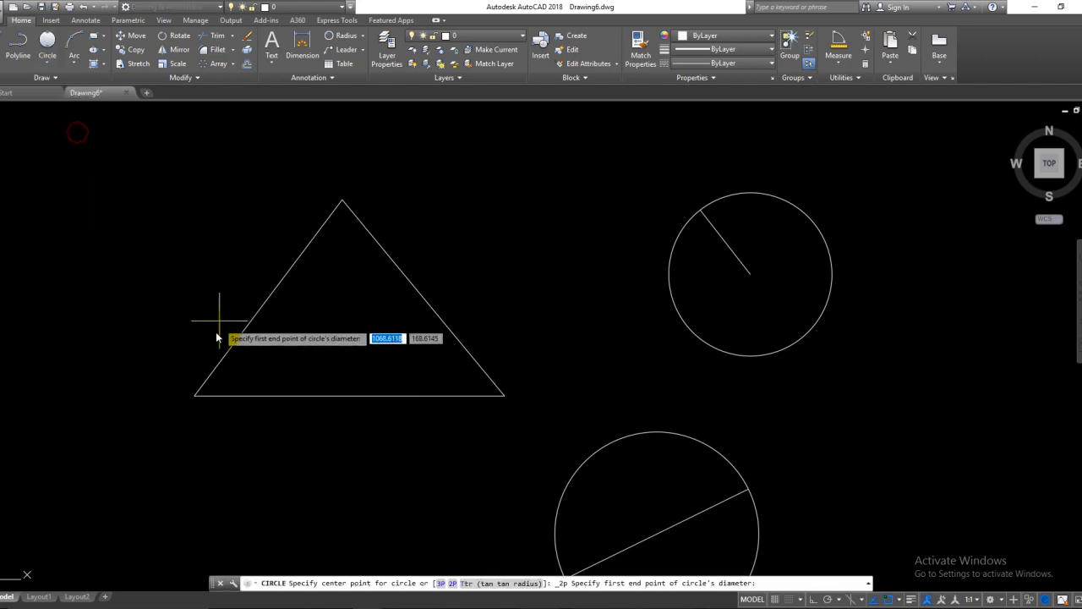
{"action": "left_click", "coordinate": [194, 395]}
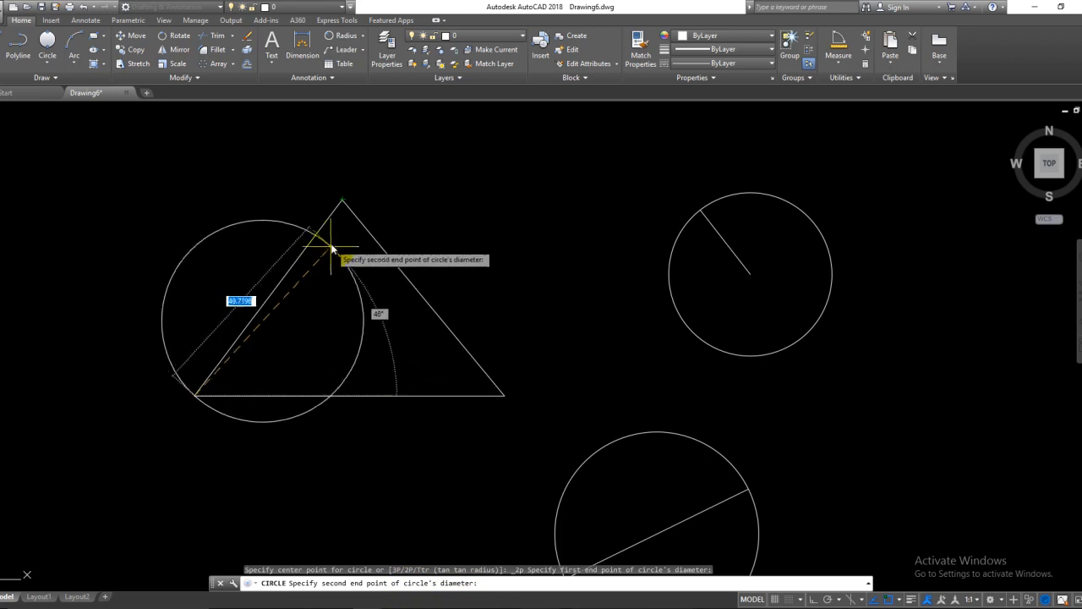
{"action": "left_click", "coordinate": [340, 200]}
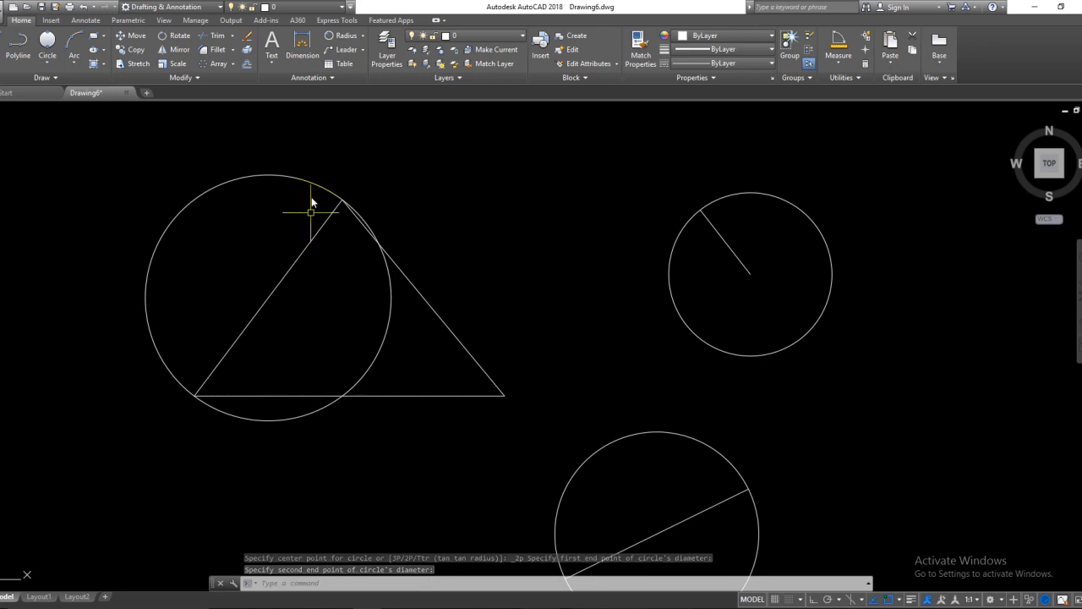
- Erase the 2-Point circle on the triangle's left side
{"action": "key", "text": "Escape"}
{"action": "type", "text": "e"}
{"action": "key", "text": "space"}
{"action": "left_click", "coordinate": [275, 226]}
{"action": "left_click", "coordinate": [181, 169]}
{"action": "key", "text": "space"}
{"action": "key", "text": "Escape"}
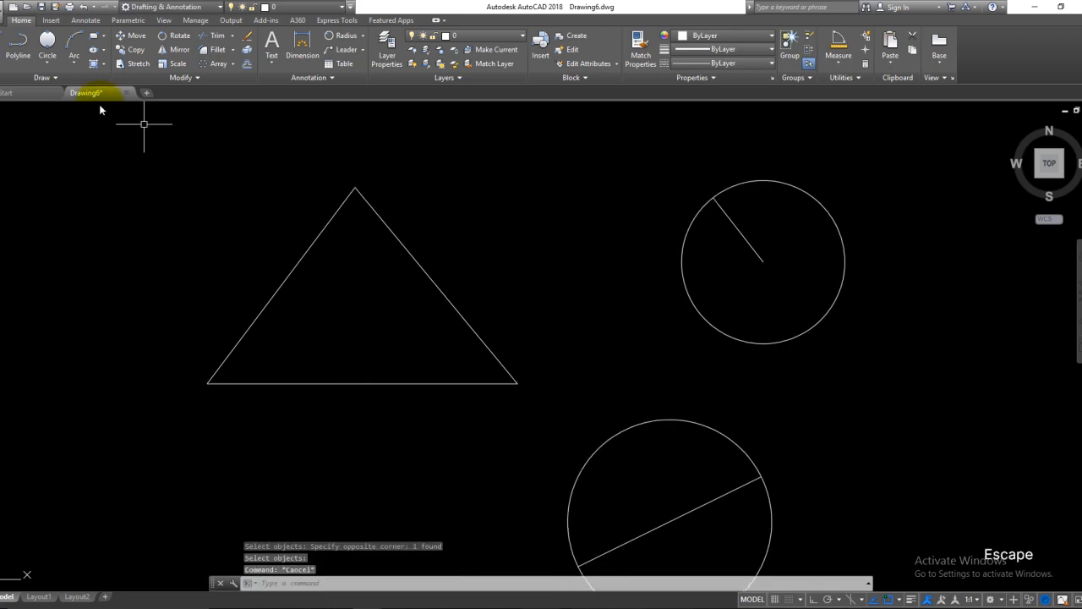
- Draw a 3-Point circle through the triangle's apex, left corner and right corner
{"action": "left_click", "coordinate": [53, 66]}
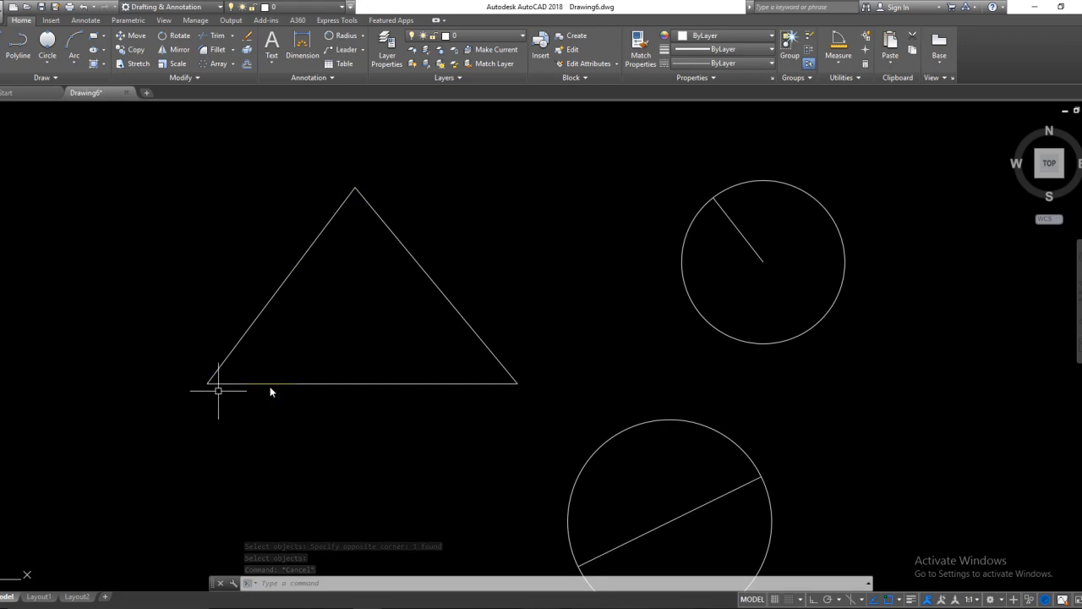
{"action": "left_click", "coordinate": [47, 64]}
{"action": "left_click", "coordinate": [72, 156]}
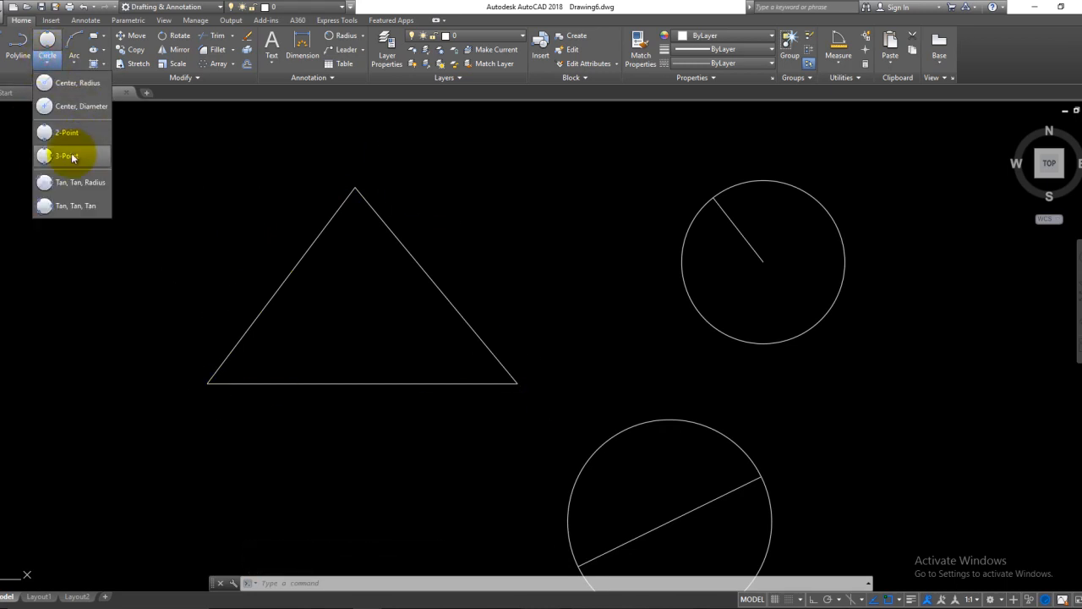
{"action": "left_click", "coordinate": [355, 187]}
{"action": "left_click", "coordinate": [208, 383]}
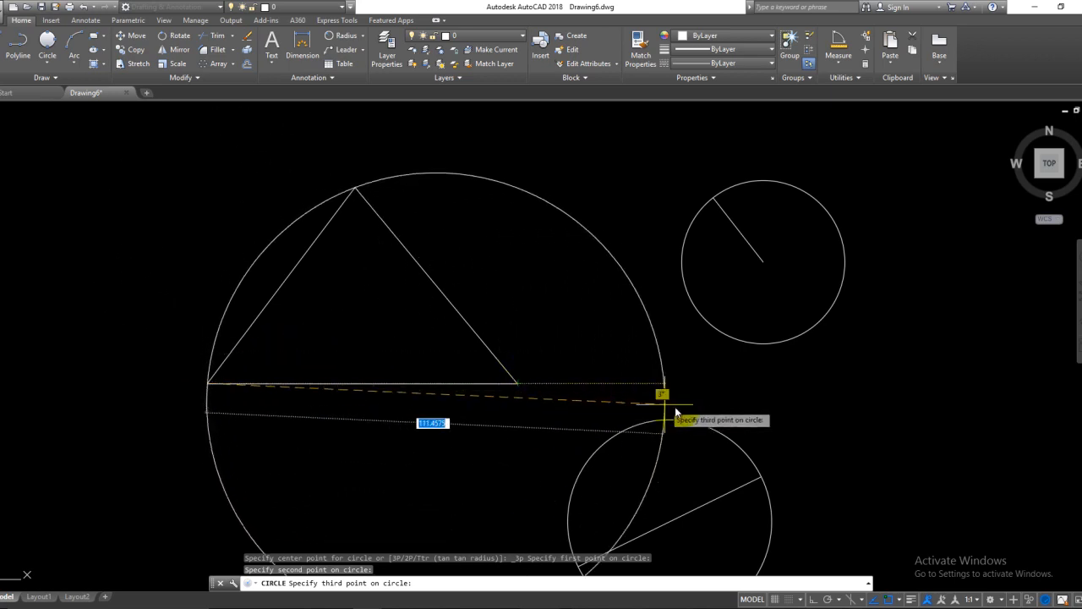
{"action": "left_click", "coordinate": [518, 383]}
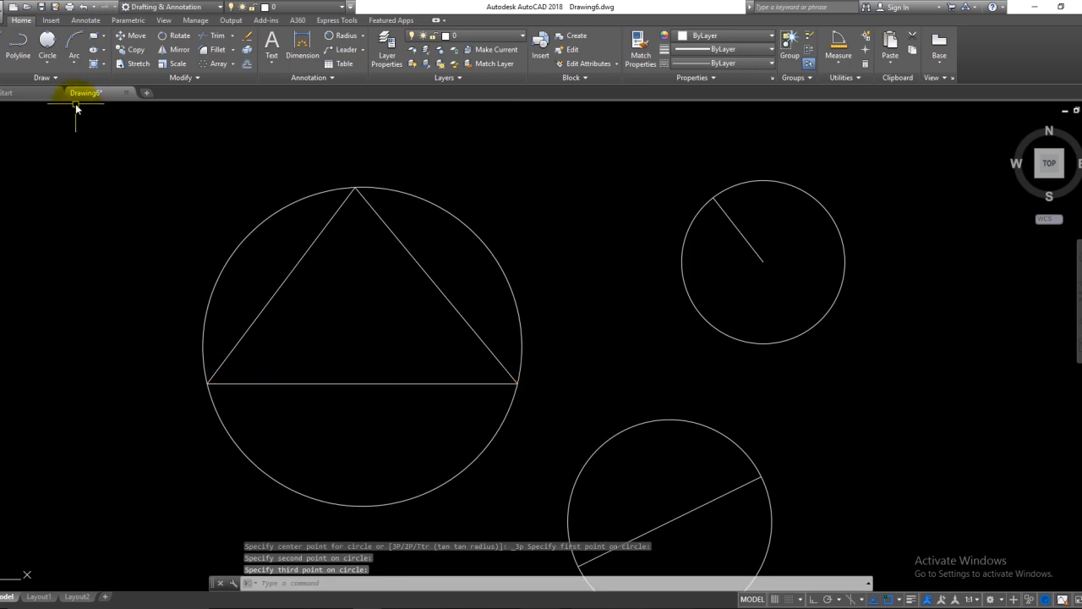
{"action": "scroll", "coordinate": [399, 284], "scroll_direction": "down", "scroll_amount": 2}
{"action": "scroll", "coordinate": [399, 279], "scroll_direction": "up", "scroll_amount": 2}
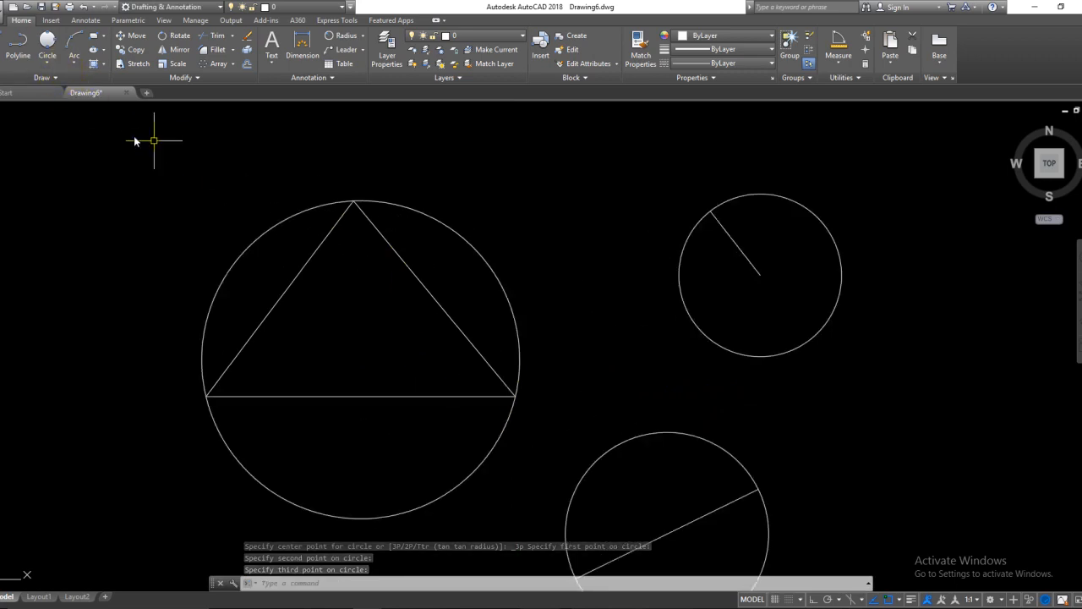
{"action": "left_click", "coordinate": [46, 61]}
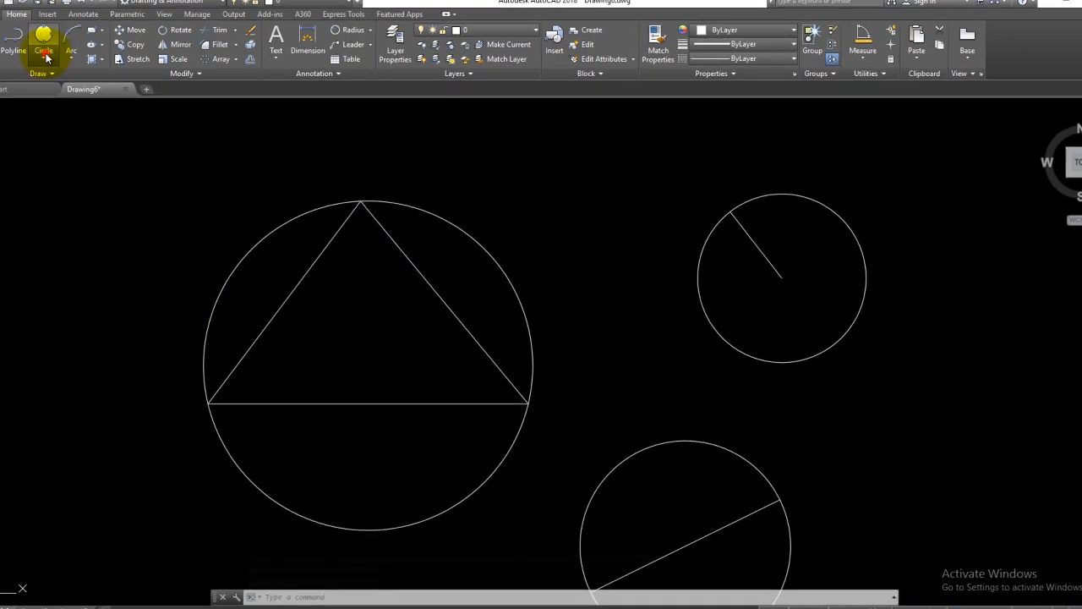
{"action": "left_click", "coordinate": [70, 205]}
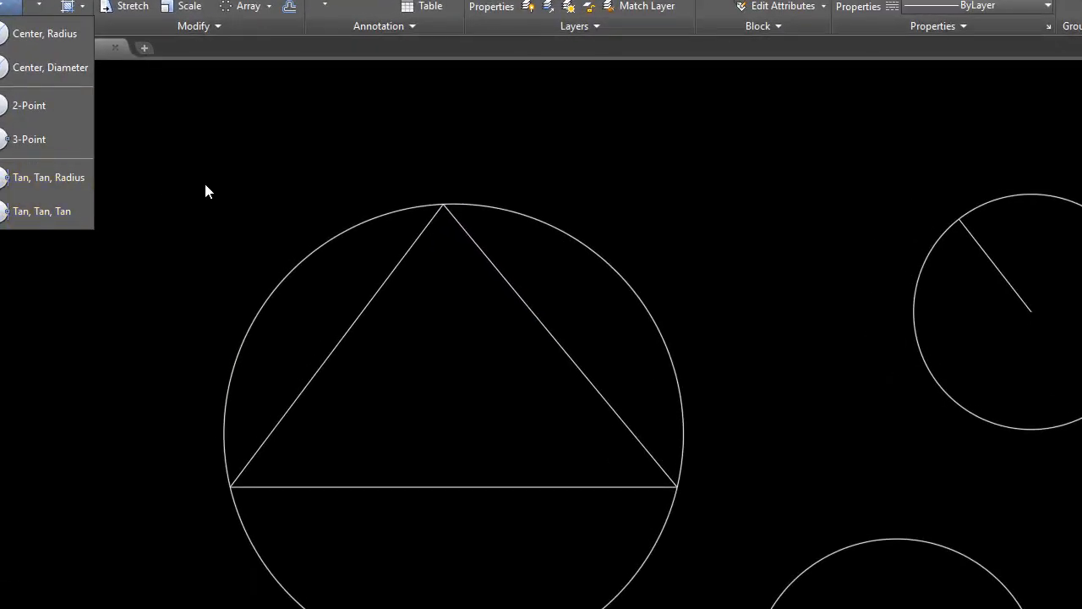
{"action": "left_click", "coordinate": [205, 192]}
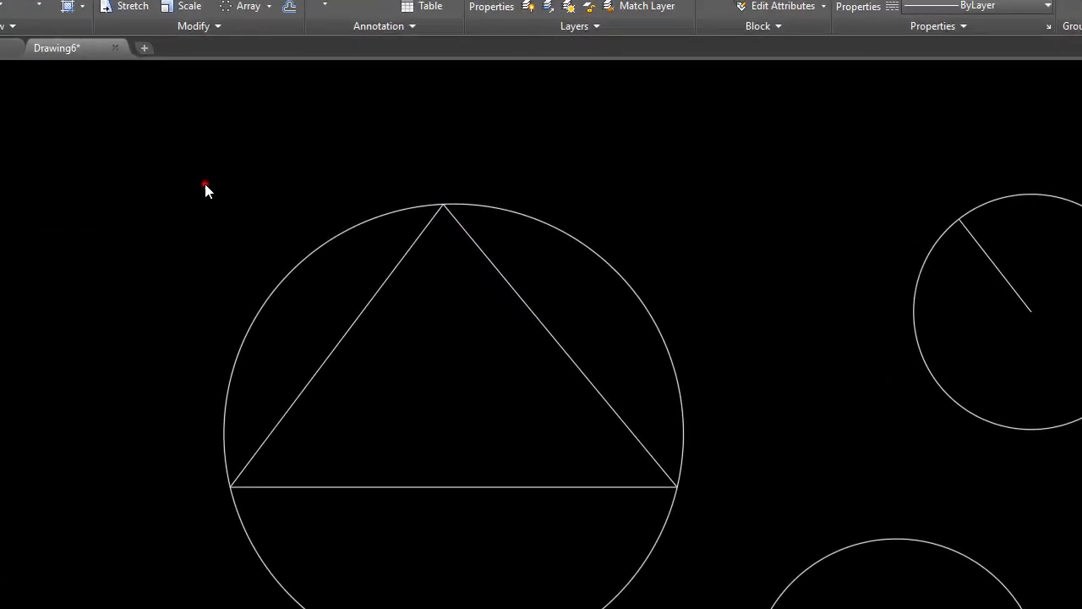
{"action": "scroll", "coordinate": [386, 374], "scroll_direction": "up", "scroll_amount": 2}
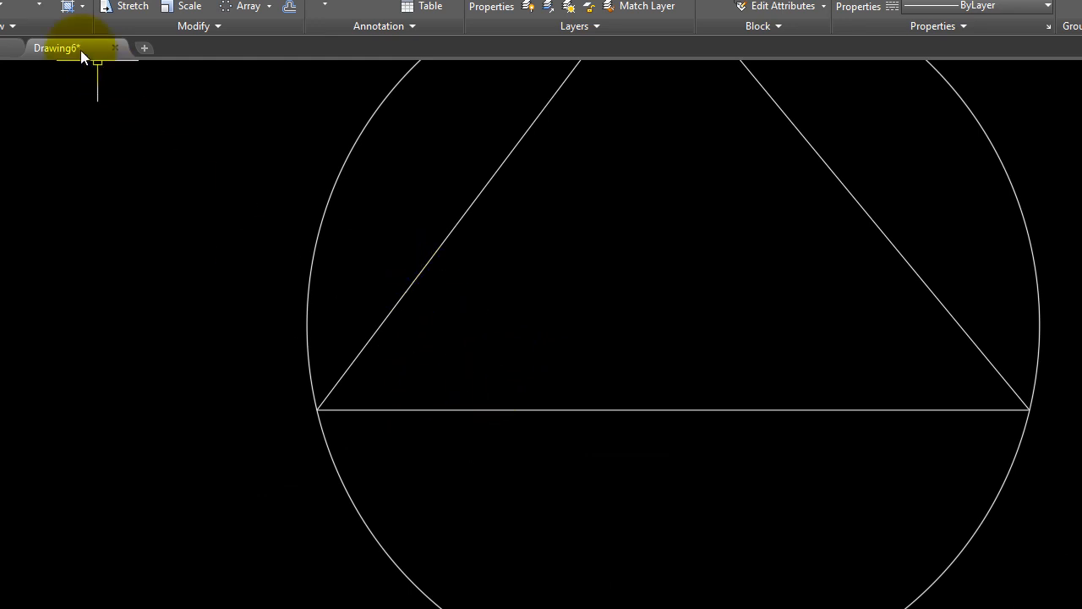
- Draw a Tan, Tan, Radius circle tangent to the triangle's left side and base with a radius of 30
{"action": "left_click", "coordinate": [39, 5]}
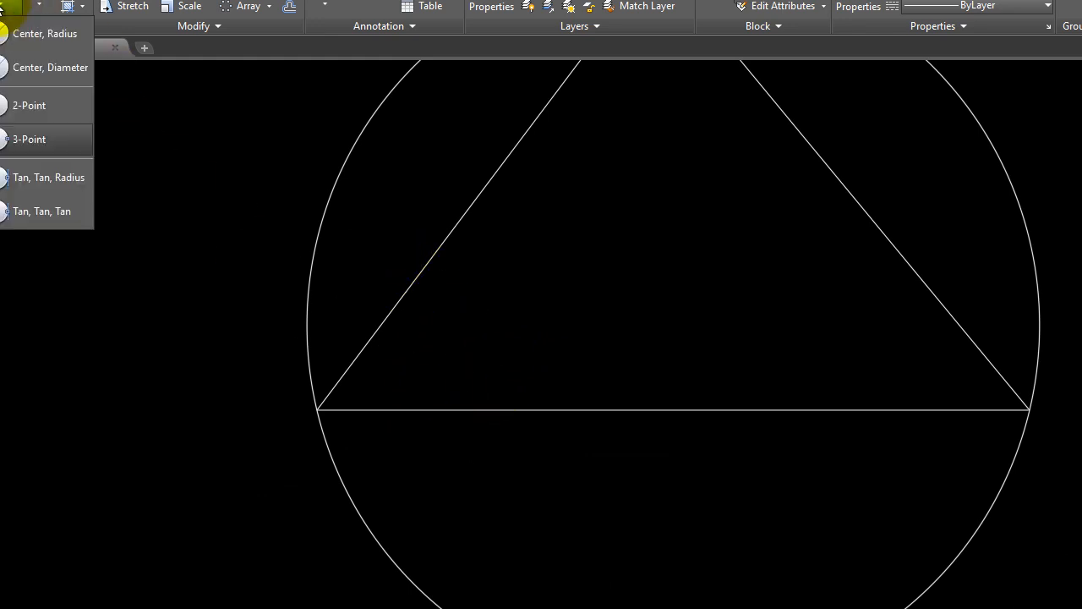
{"action": "left_click", "coordinate": [65, 186]}
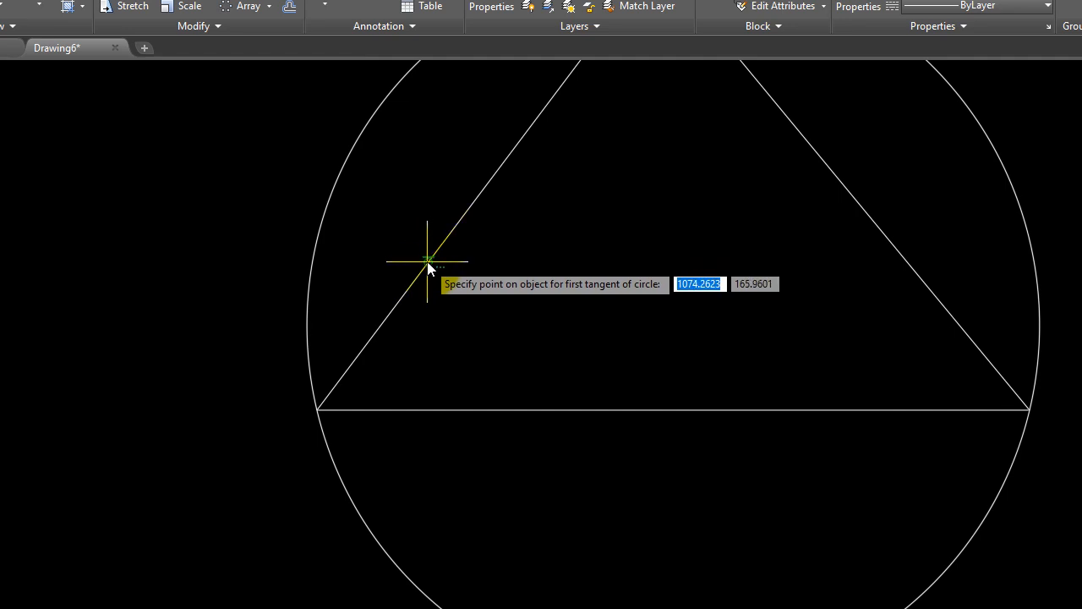
{"action": "left_click", "coordinate": [444, 244]}
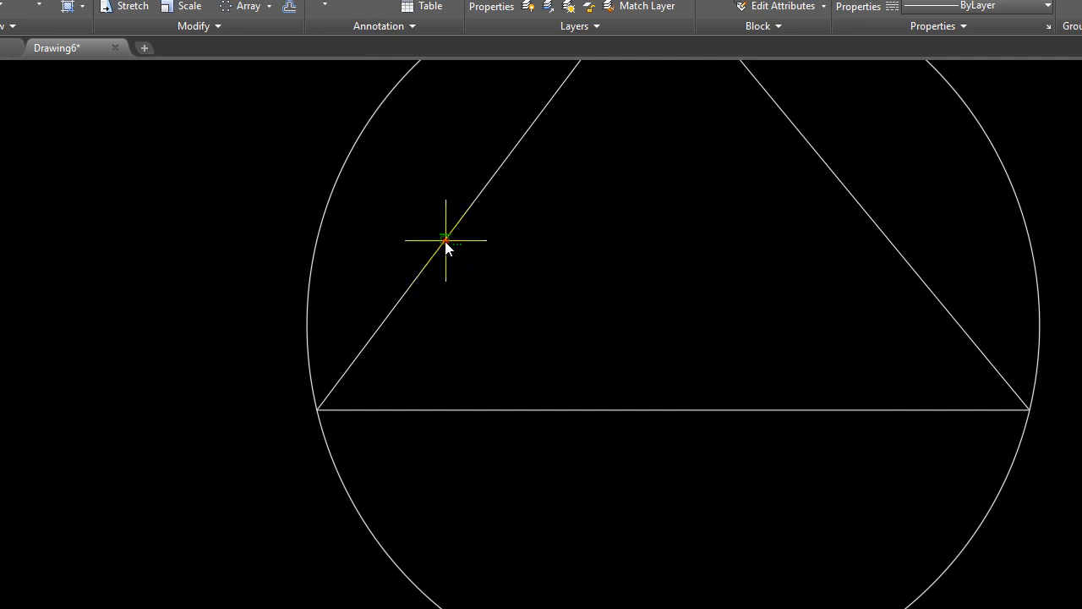
{"action": "left_click", "coordinate": [514, 411]}
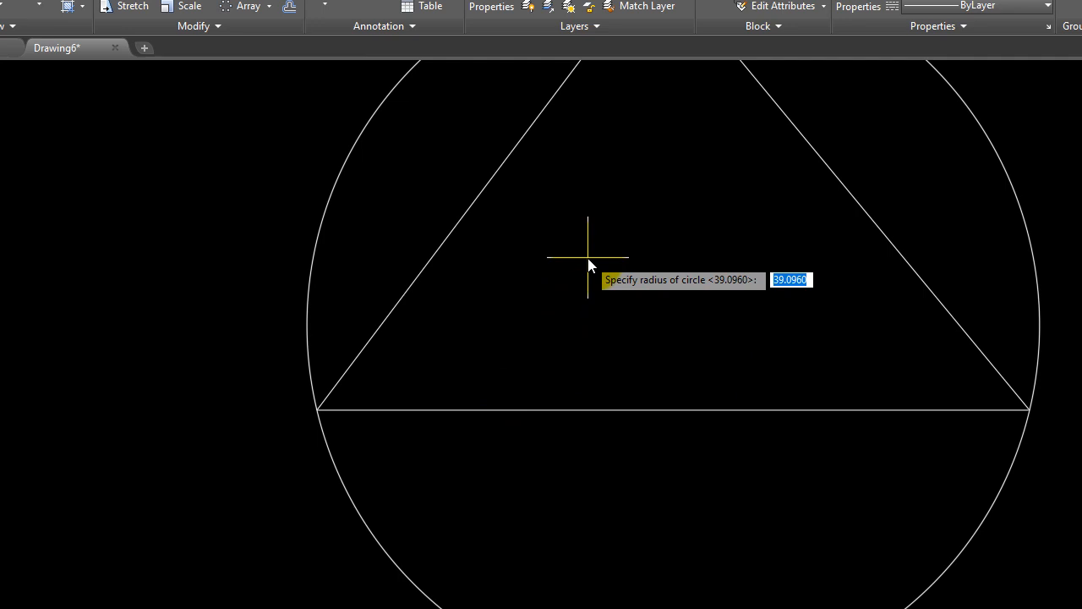
{"action": "type", "text": "30"}
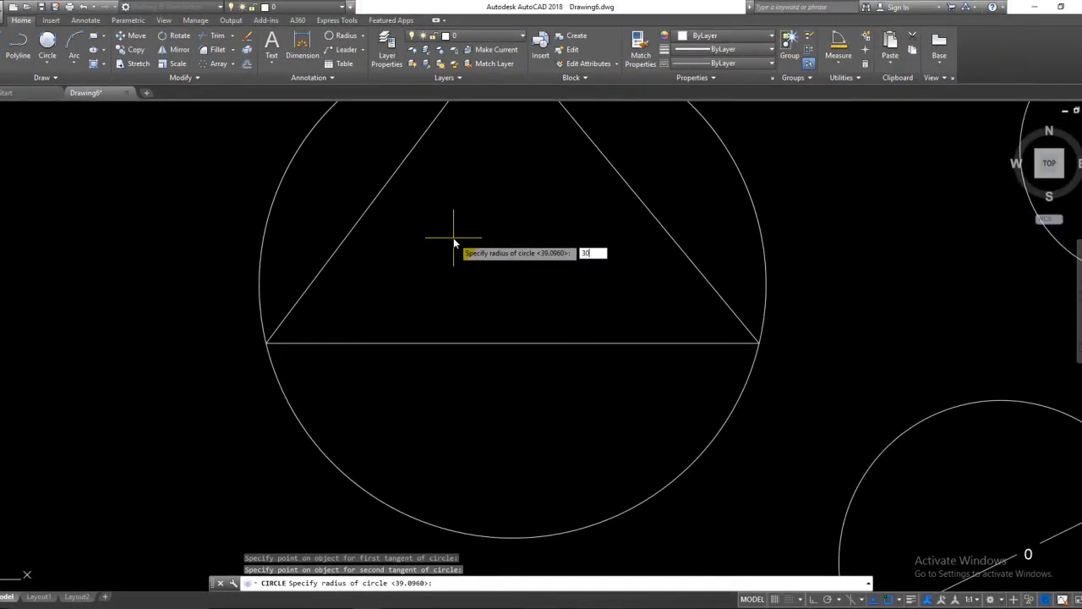
{"action": "key", "text": "Return"}
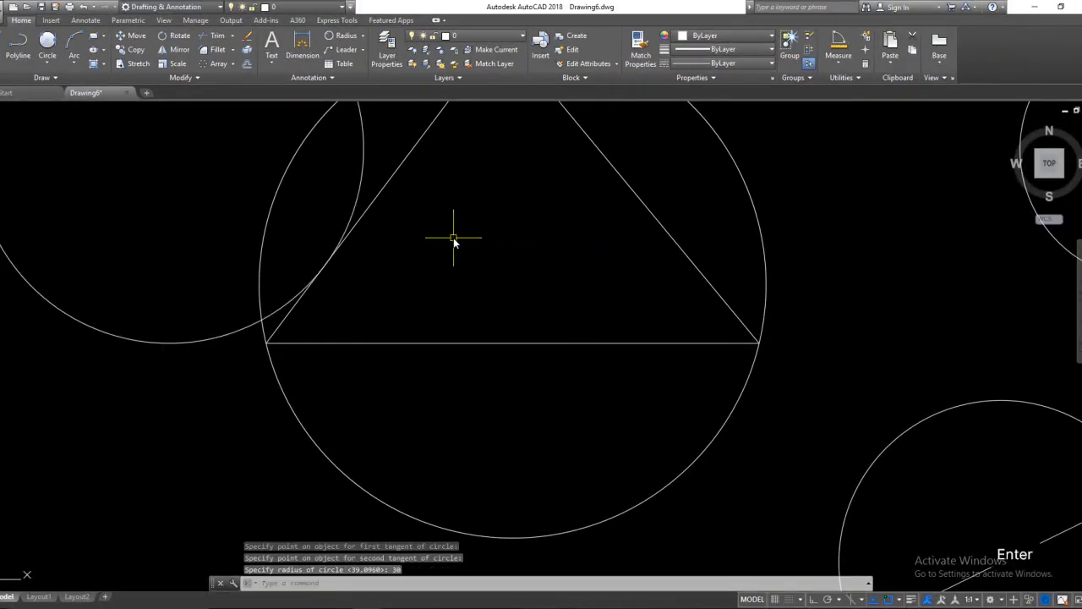
{"action": "scroll", "coordinate": [454, 237], "scroll_direction": "down", "scroll_amount": 2}
{"action": "middle_click_drag", "start_coordinate": [405, 202], "coordinate": [412, 264]}
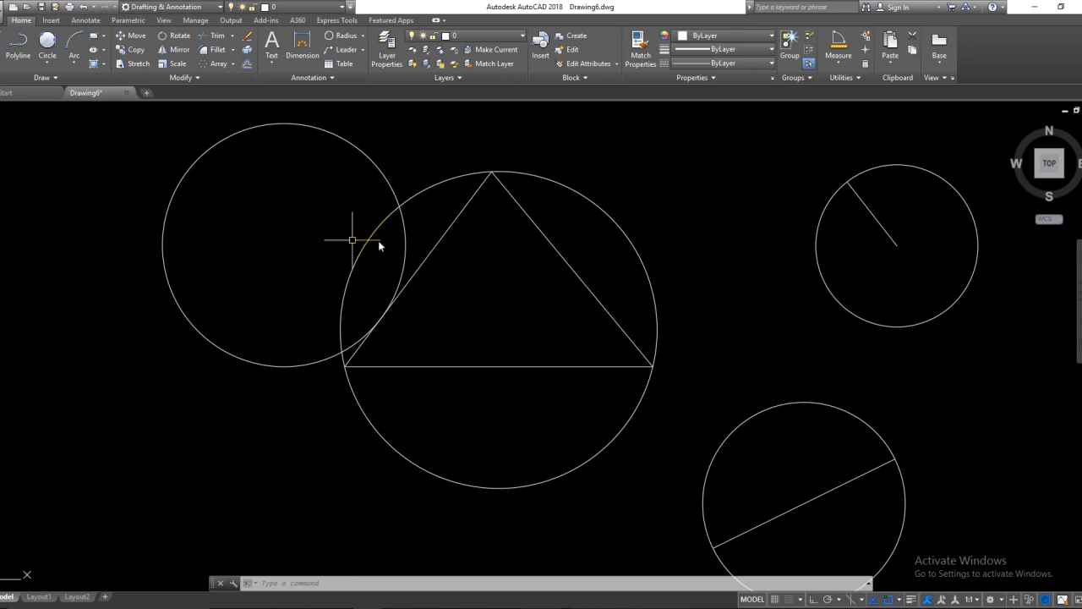
- Erase the 30-radius tangent circle at the triangle's left side
{"action": "type", "text": "e"}
{"action": "key", "text": "space"}
{"action": "left_click", "coordinate": [390, 167]}
{"action": "left_click", "coordinate": [353, 150]}
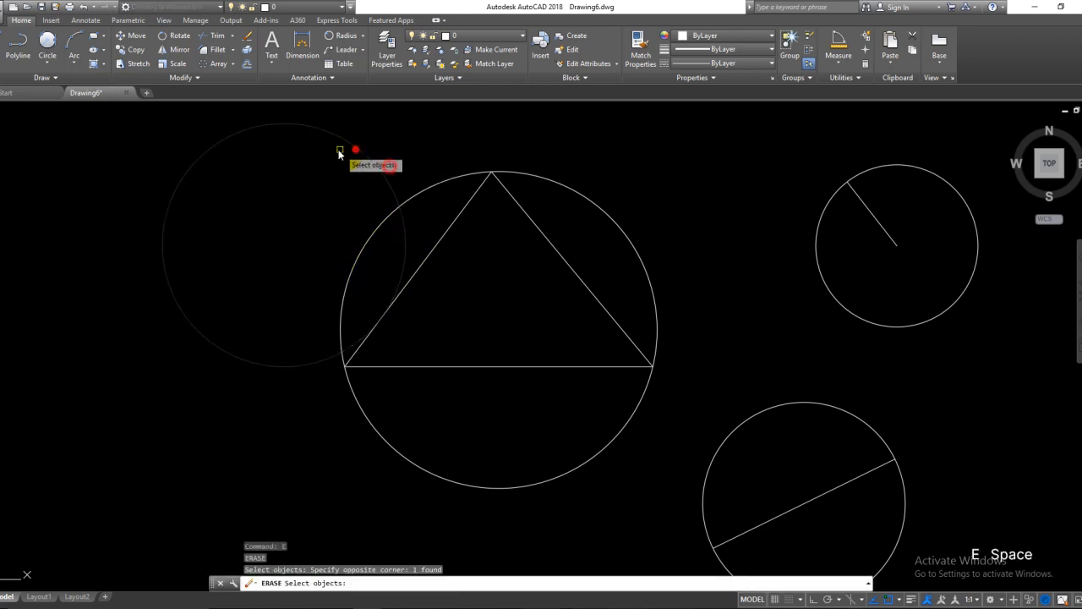
{"action": "right_click", "coordinate": [355, 150]}
{"action": "key", "text": "Escape"}
- Draw a Tan, Tan, Radius circle inside the triangle, tangent to its left side and base, with a radius of 10
{"action": "middle_click_drag", "start_coordinate": [362, 246], "coordinate": [292, 222]}
{"action": "left_click", "coordinate": [48, 56]}
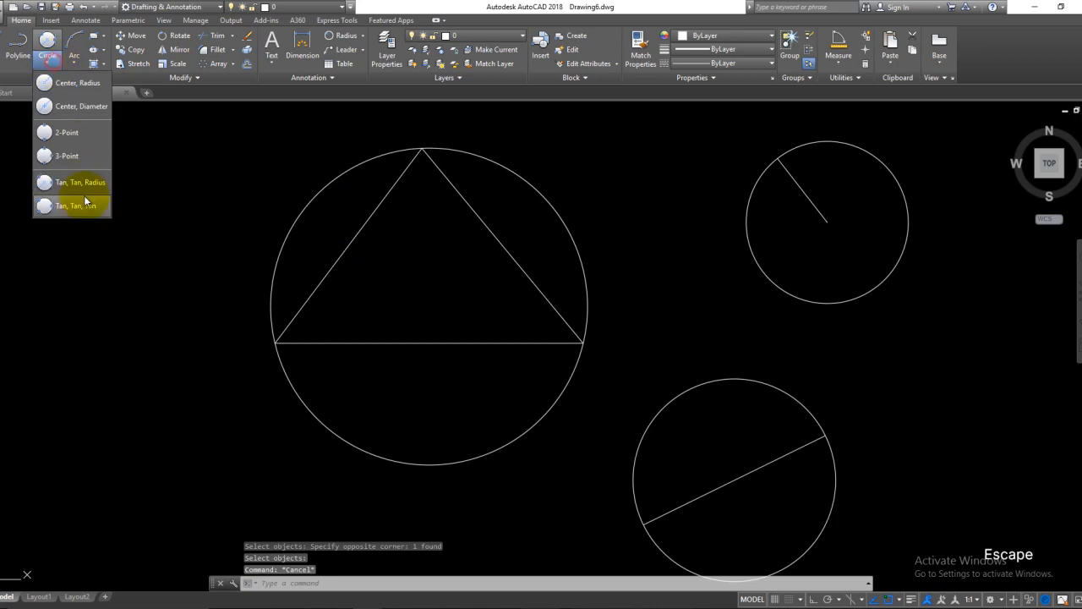
{"action": "left_click", "coordinate": [80, 187]}
{"action": "scroll", "coordinate": [327, 335], "scroll_direction": "up", "scroll_amount": 5}
{"action": "middle_click_drag", "start_coordinate": [327, 335], "coordinate": [460, 413]}
{"action": "left_click", "coordinate": [304, 285]}
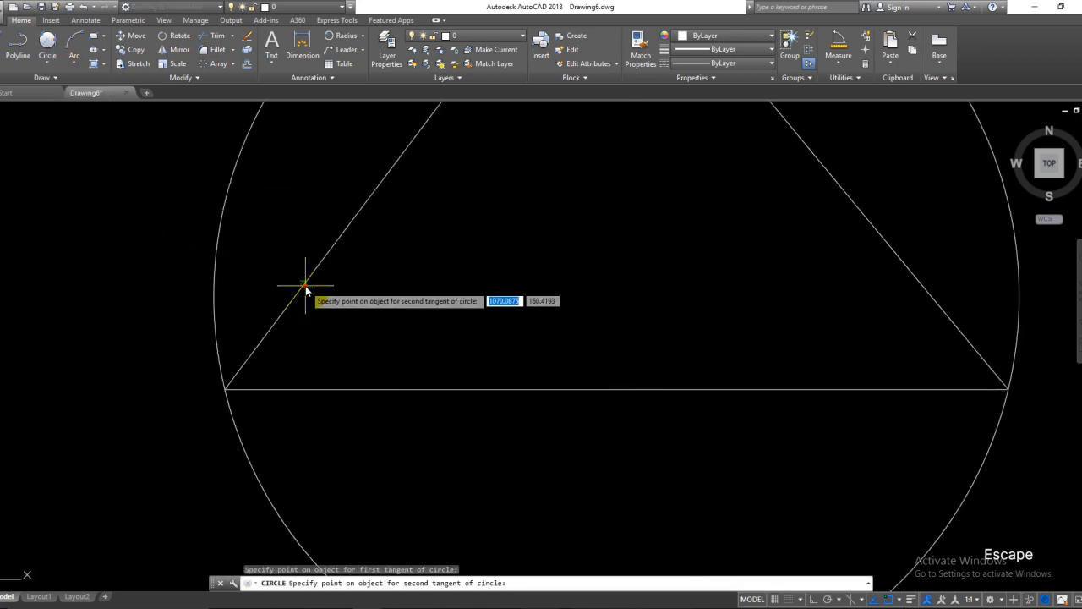
{"action": "left_click", "coordinate": [348, 389]}
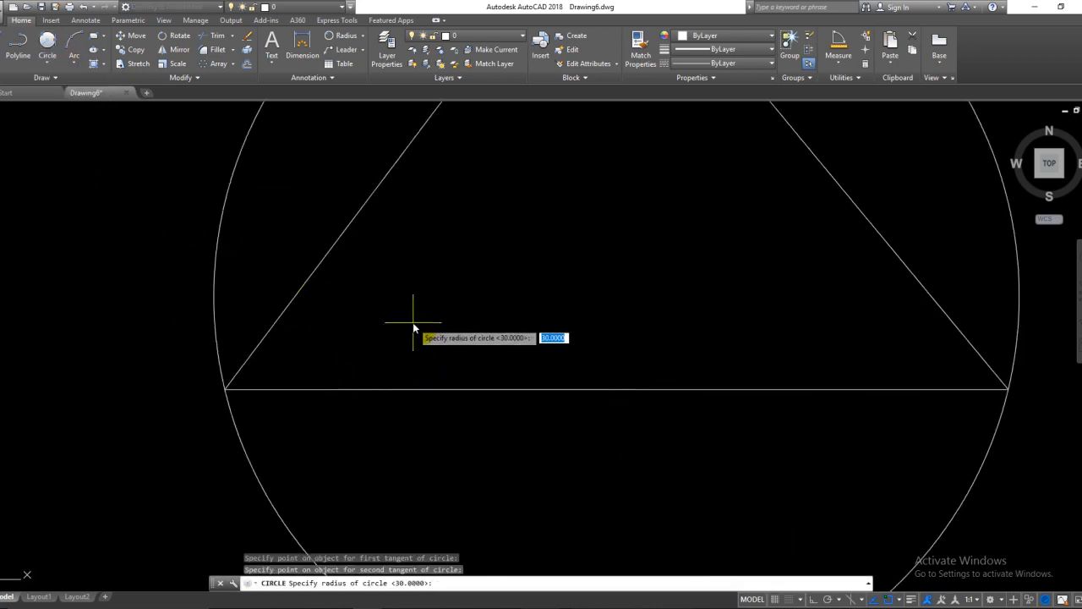
{"action": "type", "text": "10"}
{"action": "key", "text": "Return"}
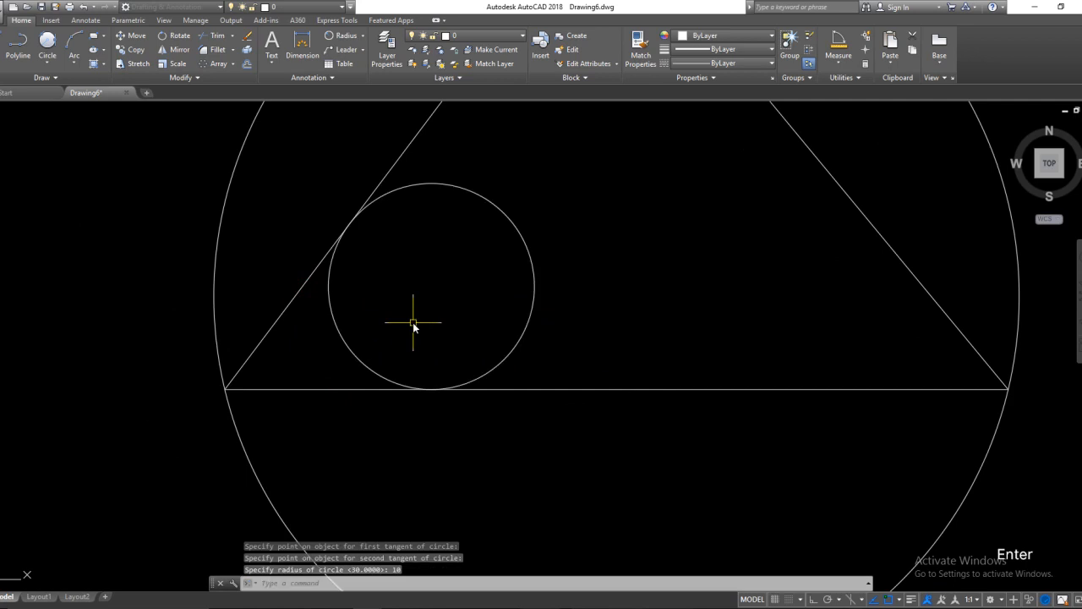
{"action": "scroll", "coordinate": [415, 319], "scroll_direction": "down", "scroll_amount": 2}
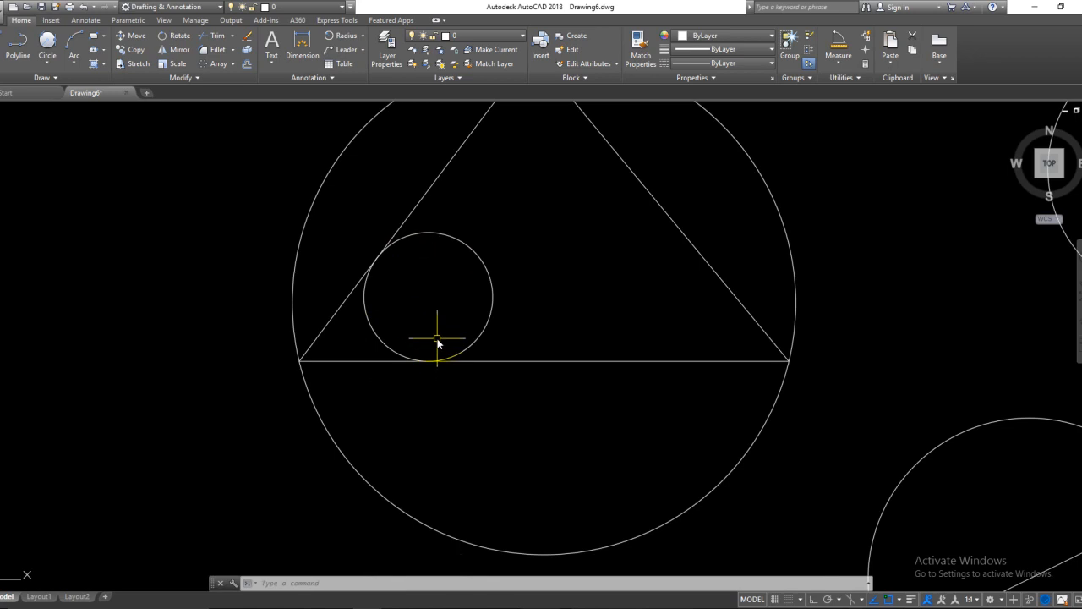
{"action": "mouse_move", "coordinate": [508, 290]}
{"action": "middle_mouse_down"}
{"action": "mouse_move", "coordinate": [489, 327]}
{"action": "mouse_move", "coordinate": [443, 368]}
{"action": "middle_mouse_up"}
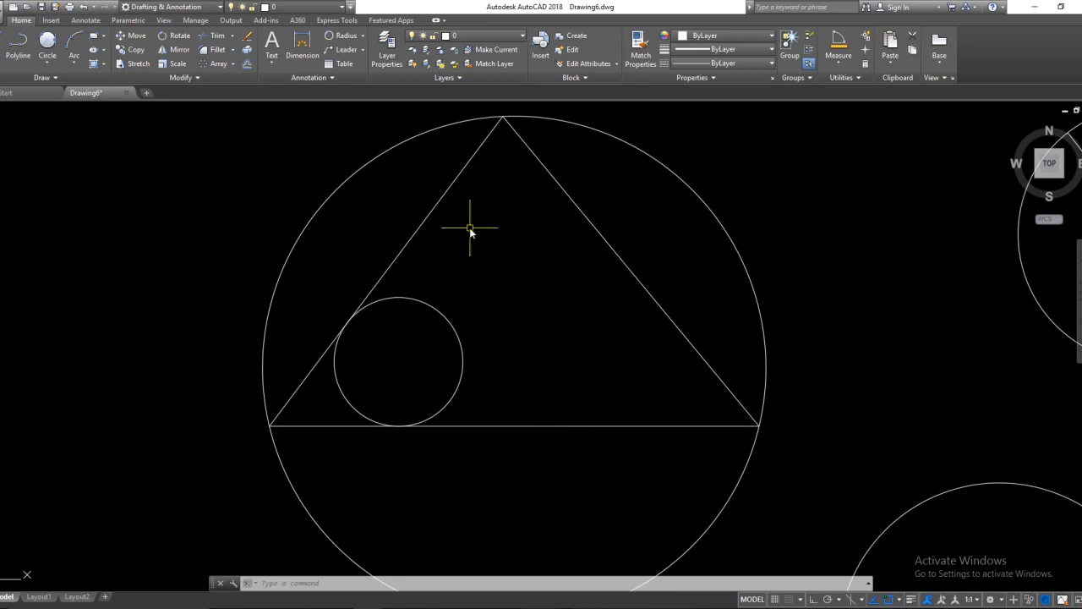
{"action": "left_click", "coordinate": [47, 52]}
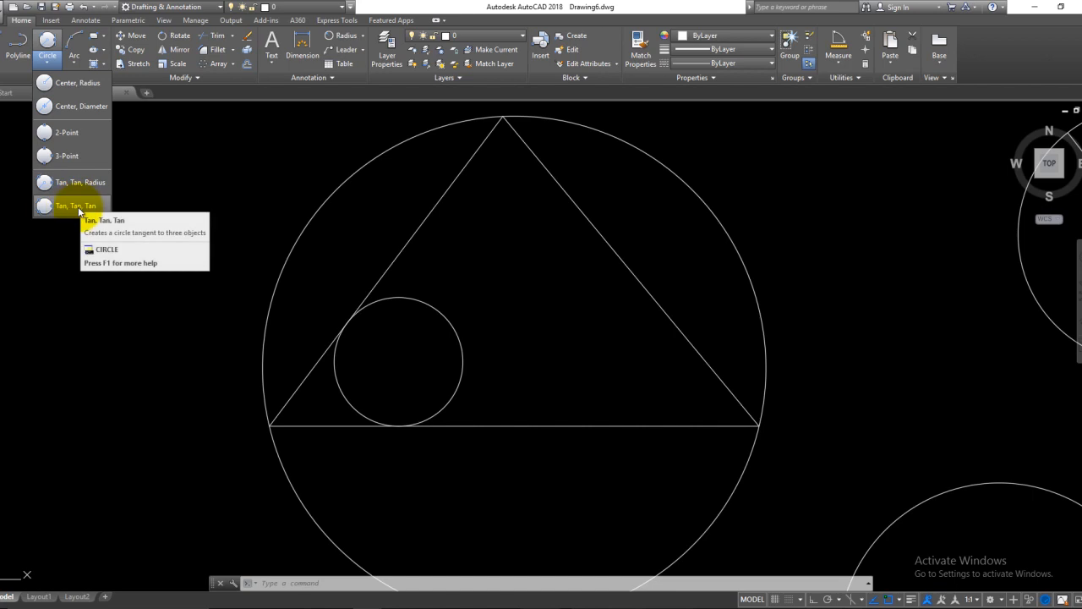
{"action": "left_click", "coordinate": [67, 206]}
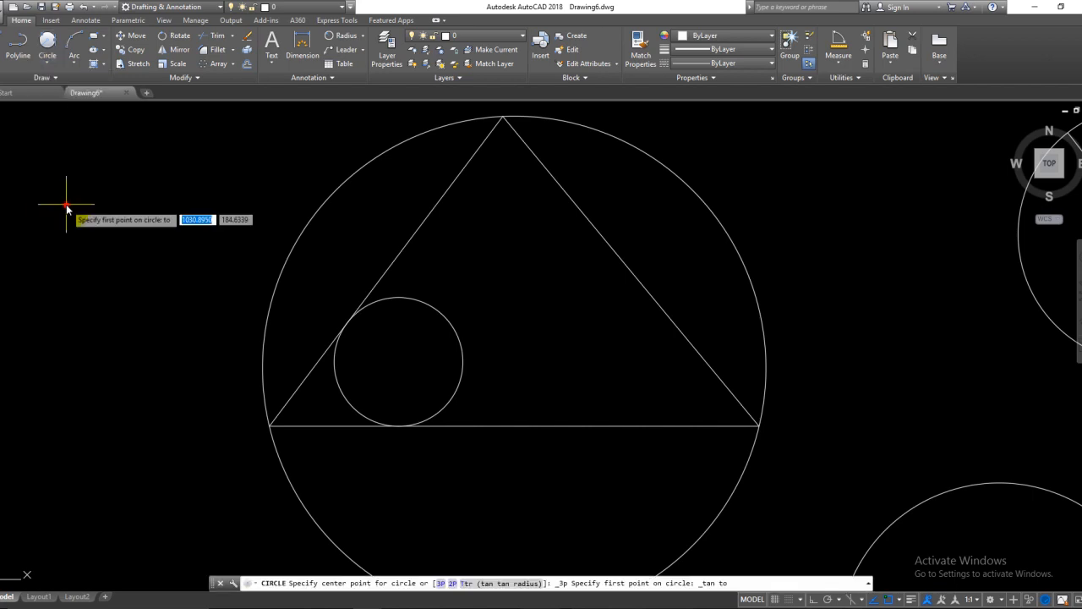
{"action": "left_click", "coordinate": [544, 425]}
{"action": "left_click", "coordinate": [647, 311]}
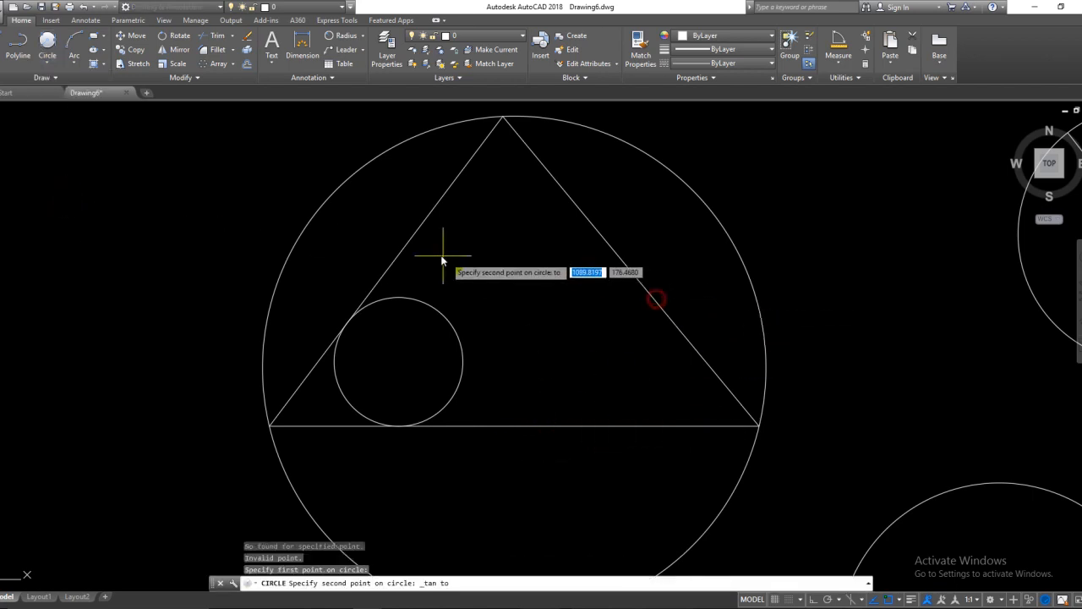
{"action": "left_click", "coordinate": [403, 248]}
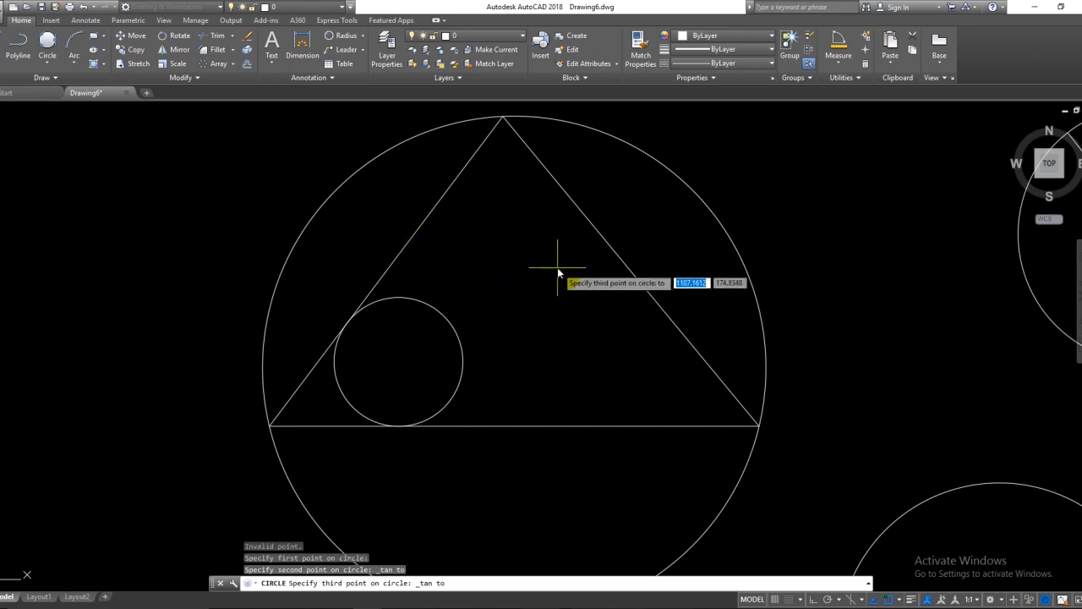
{"action": "key", "text": "Escape"}
- Draw a Tan, Tan, Tan circle inside the triangle, tangent to its left side, base and right side
{"action": "left_click", "coordinate": [47, 47]}
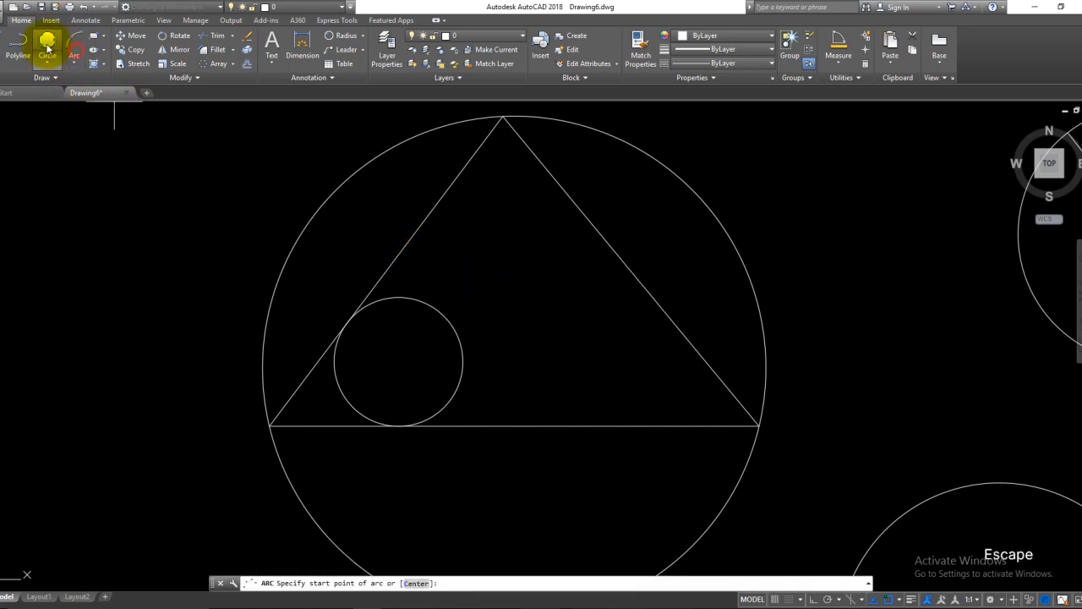
{"action": "left_click", "coordinate": [391, 260]}
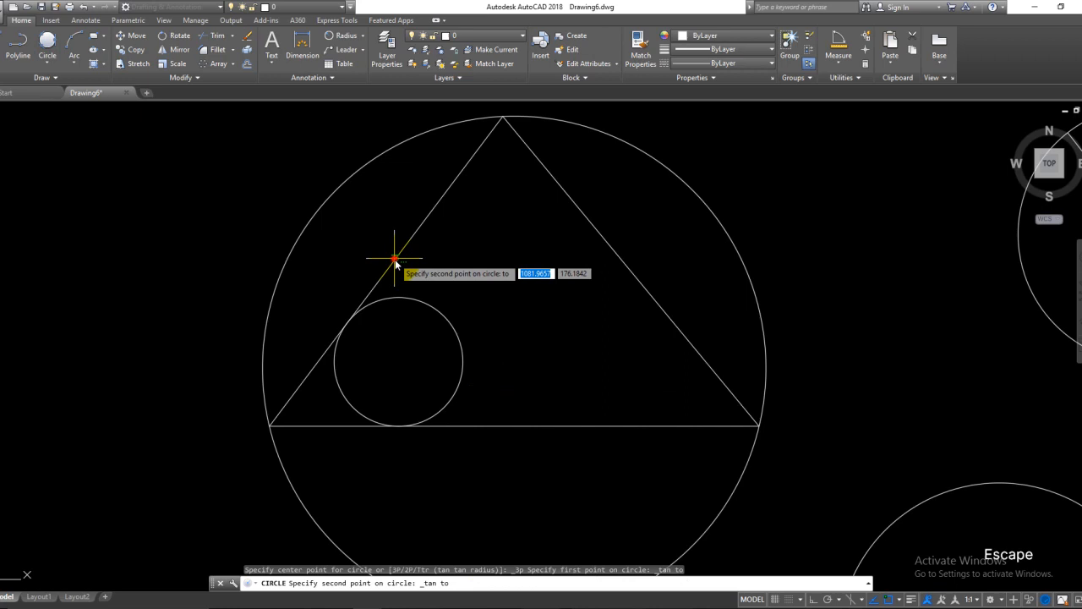
{"action": "left_click", "coordinate": [511, 425]}
{"action": "left_click", "coordinate": [633, 290]}
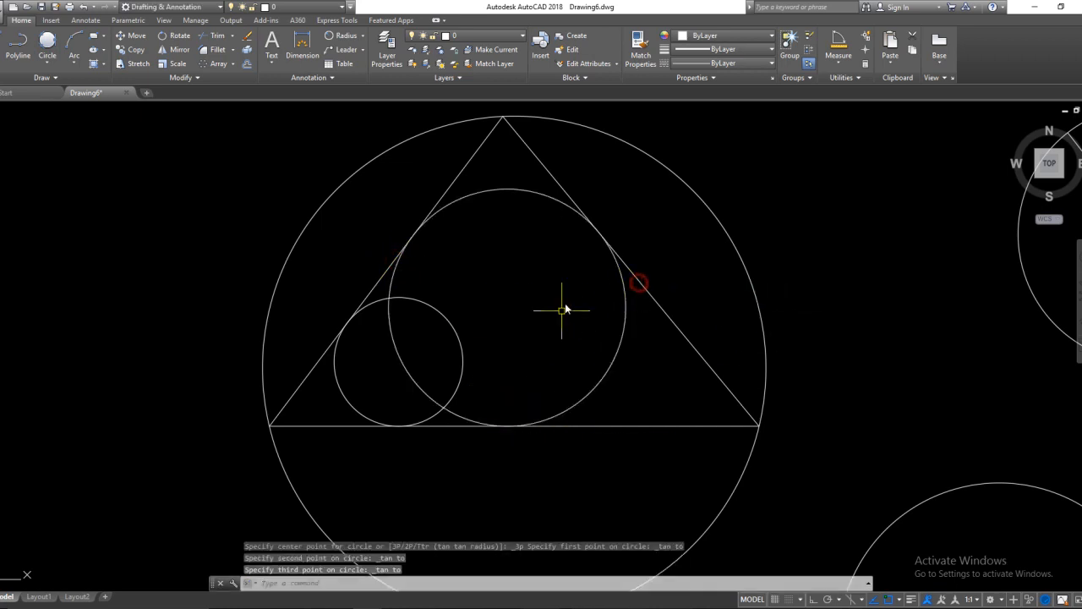
{"action": "scroll", "coordinate": [617, 237], "scroll_direction": "up", "scroll_amount": 2}
{"action": "scroll", "coordinate": [279, 271], "scroll_direction": "down", "scroll_amount": 2}
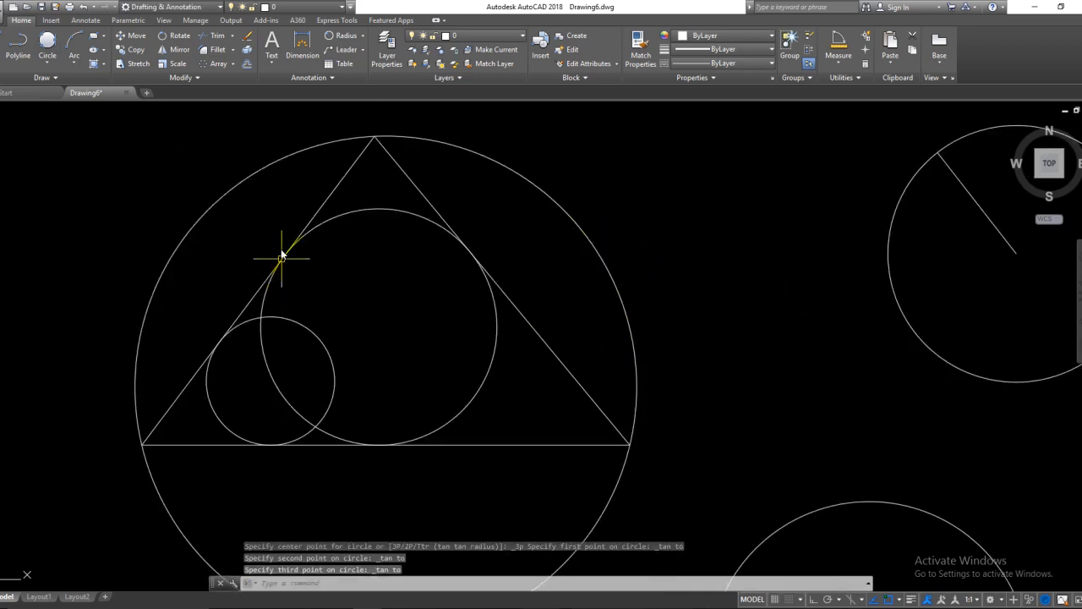
{"action": "middle_click_drag", "start_coordinate": [392, 459], "coordinate": [486, 415]}
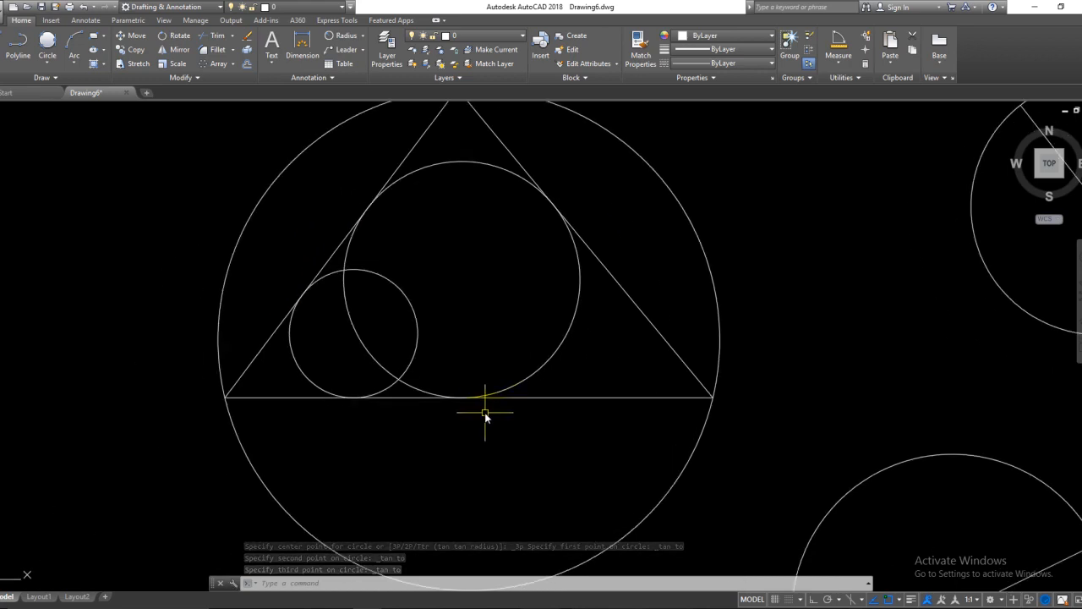
{"action": "middle_click_drag", "start_coordinate": [533, 337], "coordinate": [500, 376]}
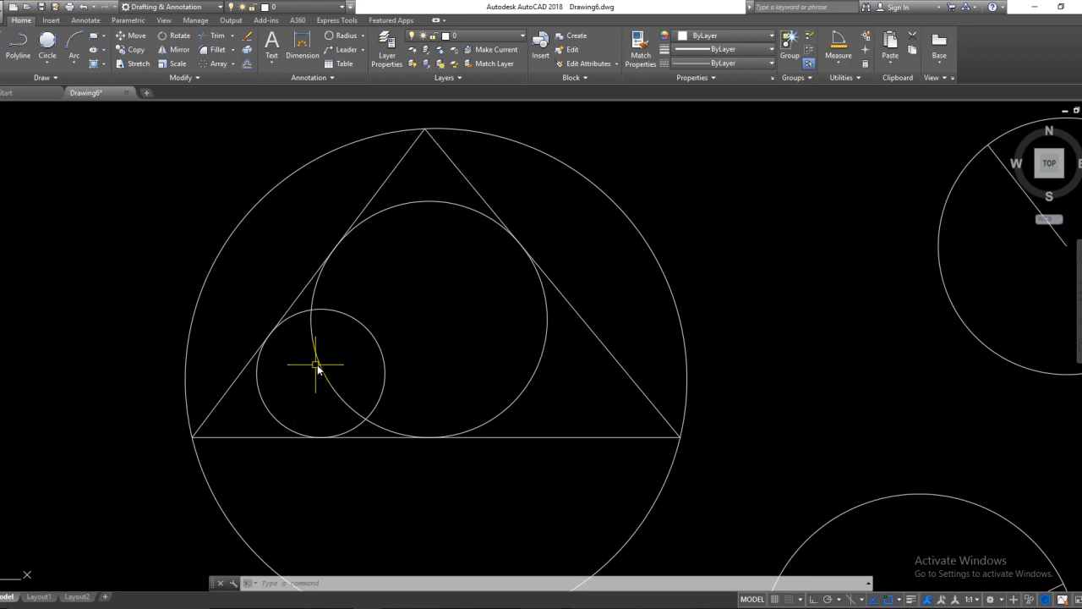
{"action": "left_click", "coordinate": [47, 62]}
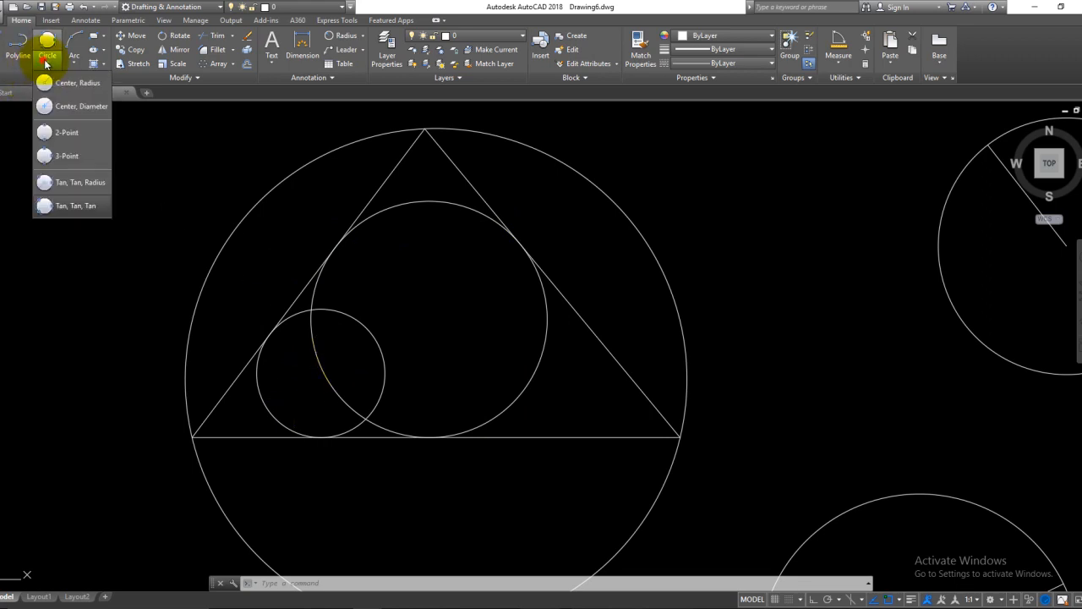
{"action": "left_click", "coordinate": [68, 206]}
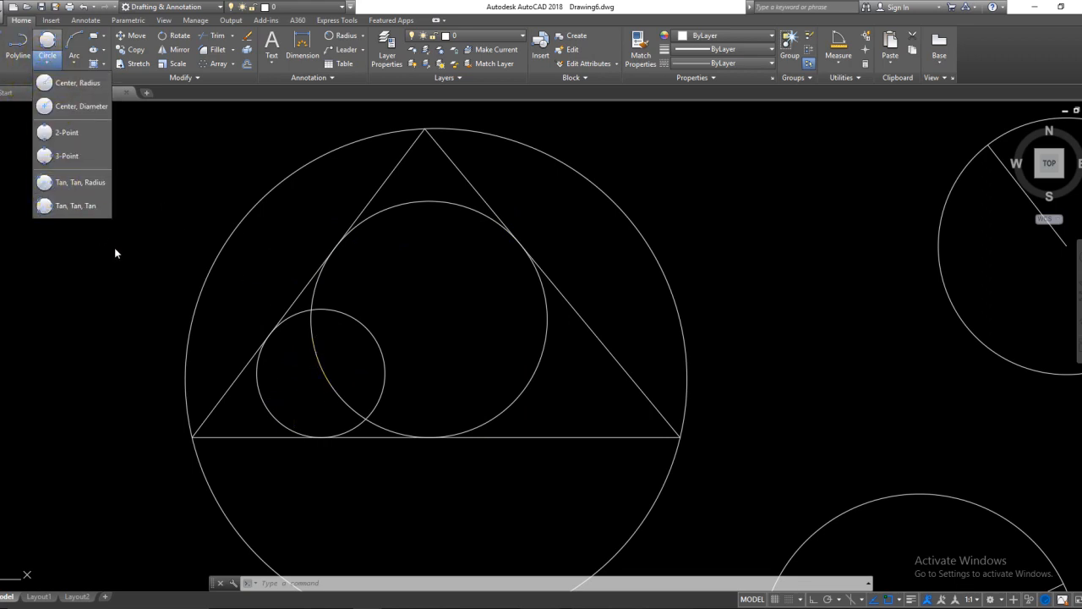
{"action": "key", "text": "Escape"}
- Draw a center-radius circle with a radius of 10 in the empty area left of the triangle
{"action": "mouse_move", "coordinate": [386, 297]}
{"action": "middle_mouse_down"}
{"action": "mouse_move", "coordinate": [565, 335]}
{"action": "mouse_move", "coordinate": [780, 355]}
{"action": "mouse_move", "coordinate": [580, 290]}
{"action": "middle_mouse_up"}
{"action": "type", "text": "c"}
{"action": "key", "text": "space"}
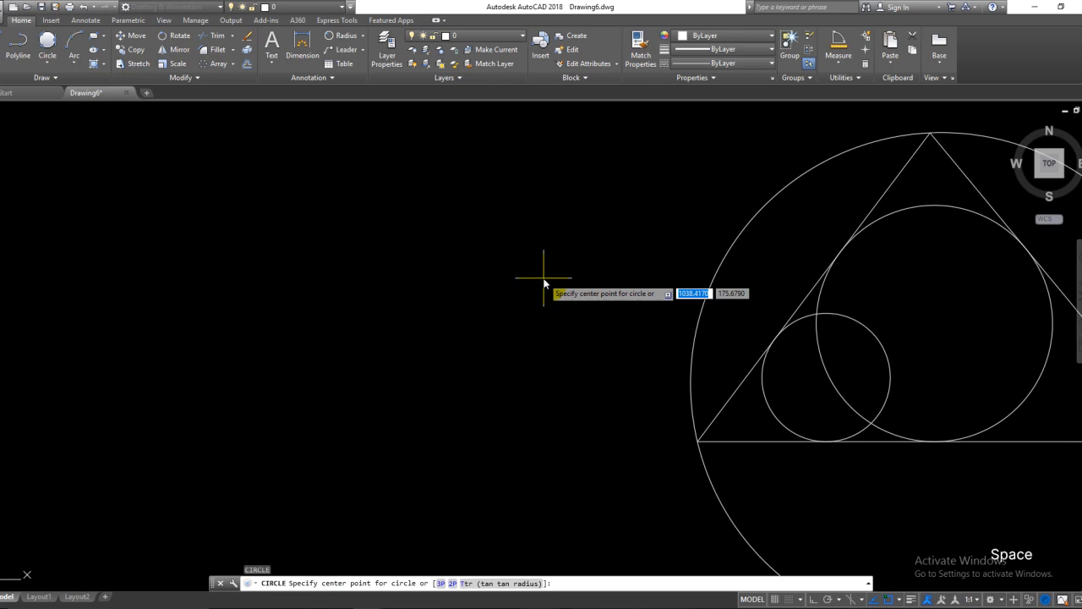
{"action": "left_click", "coordinate": [399, 333]}
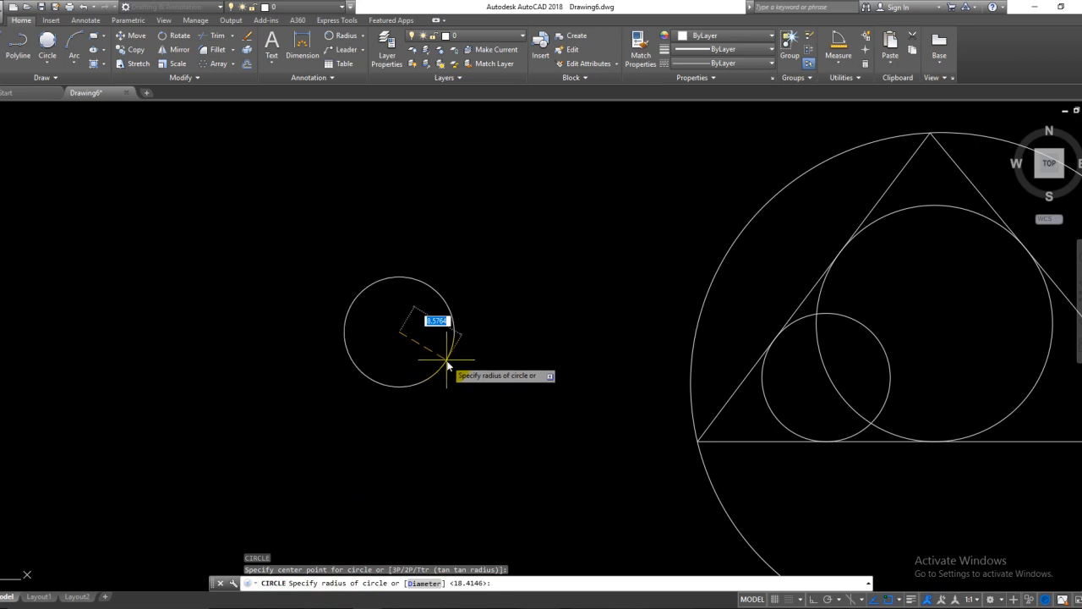
{"action": "key", "text": "Return"}
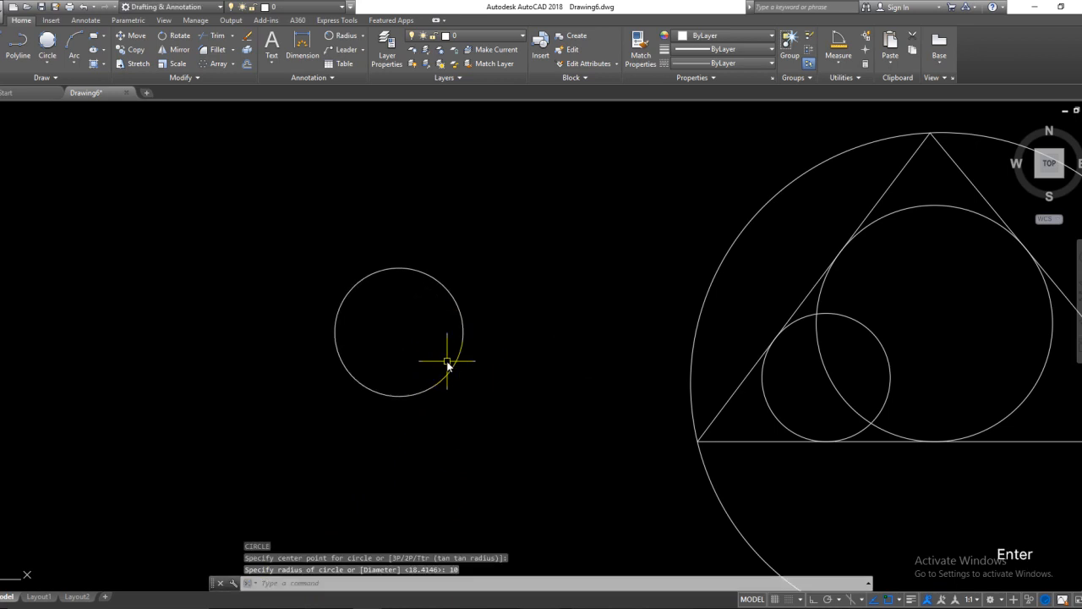
- Draw a center-diameter circle with a diameter of 20 above the free 10-radius circle, in the area left of the triangle
{"action": "type", "text": "c"}
{"action": "key", "text": "space"}
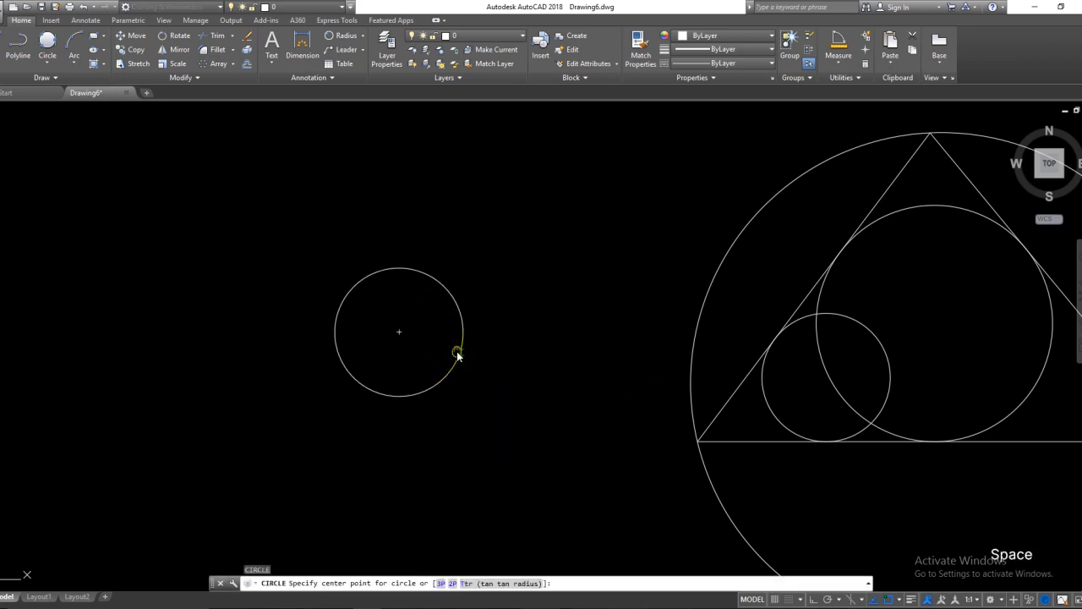
{"action": "middle_click_drag", "start_coordinate": [459, 358], "coordinate": [398, 524]}
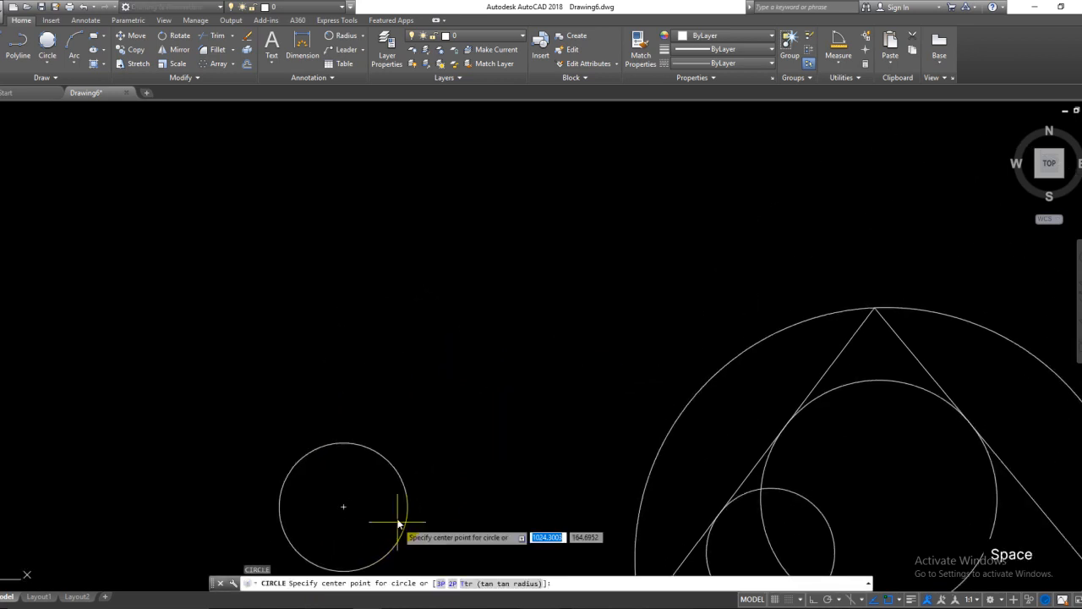
{"action": "left_click", "coordinate": [449, 313]}
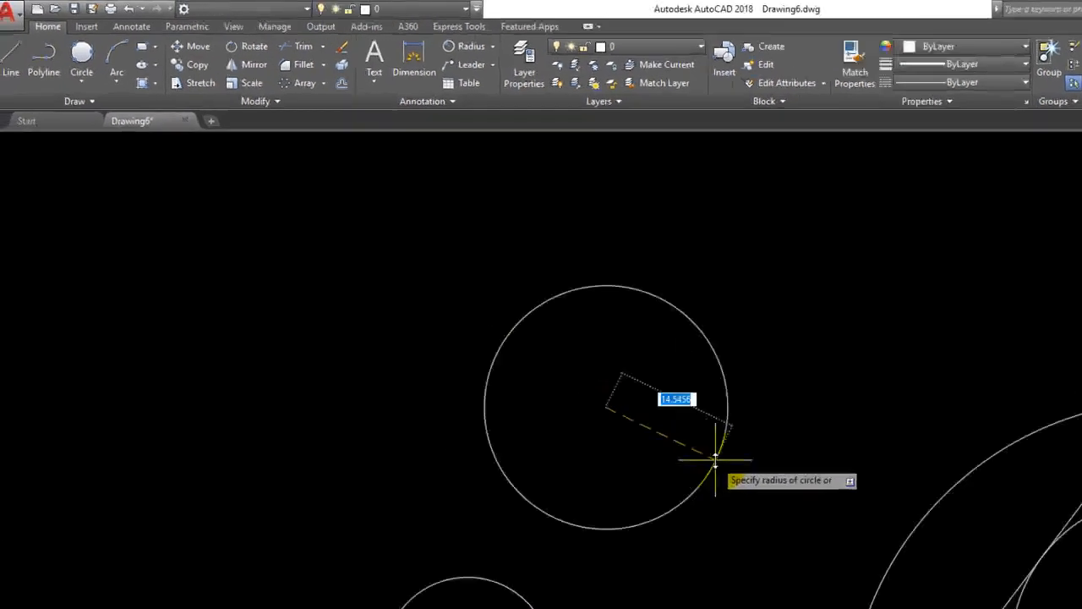
{"action": "type", "text": "d"}
{"action": "key", "text": "Return"}
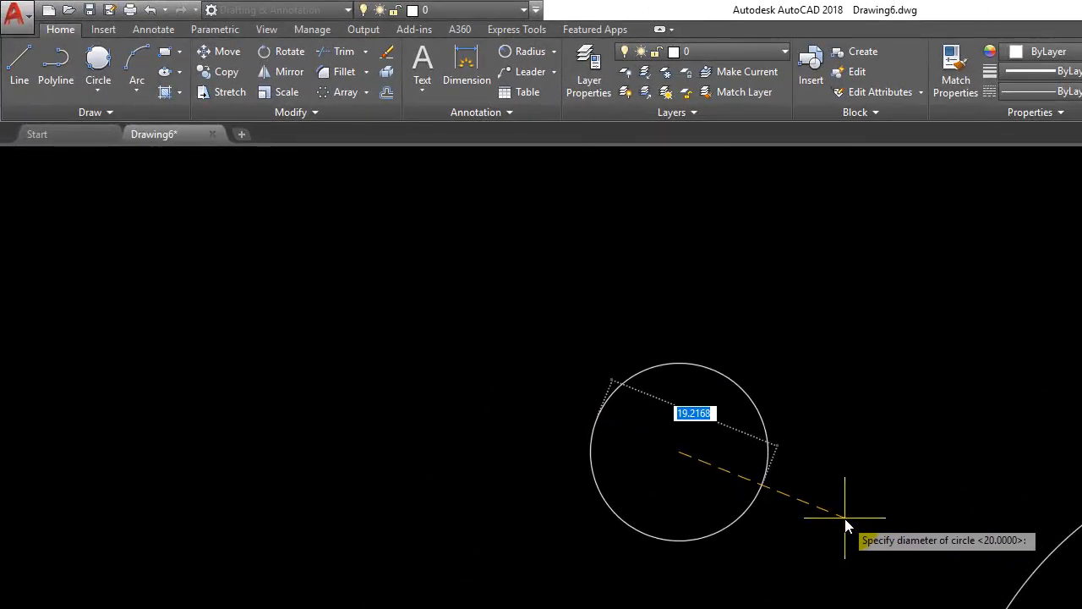
{"action": "key", "text": "Return"}
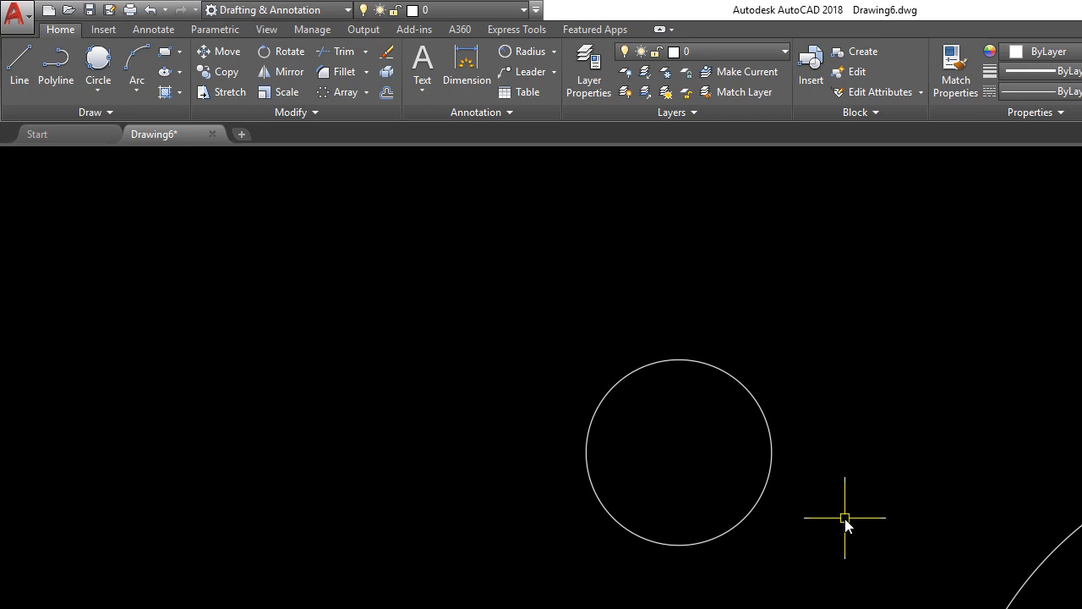
{"action": "key", "text": "Return"}
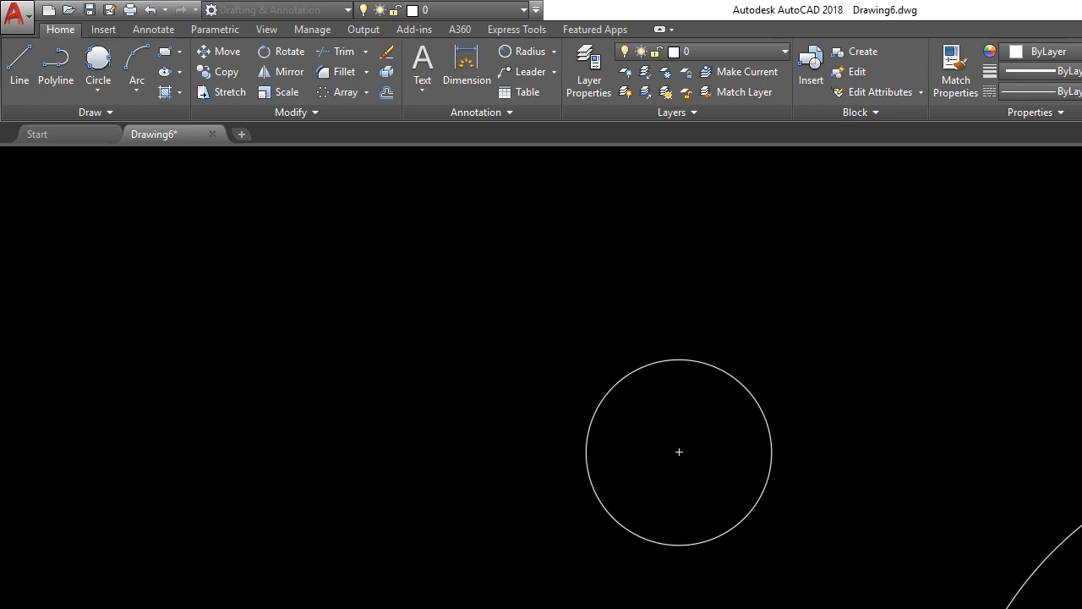
{"action": "left_click", "coordinate": [98, 88]}
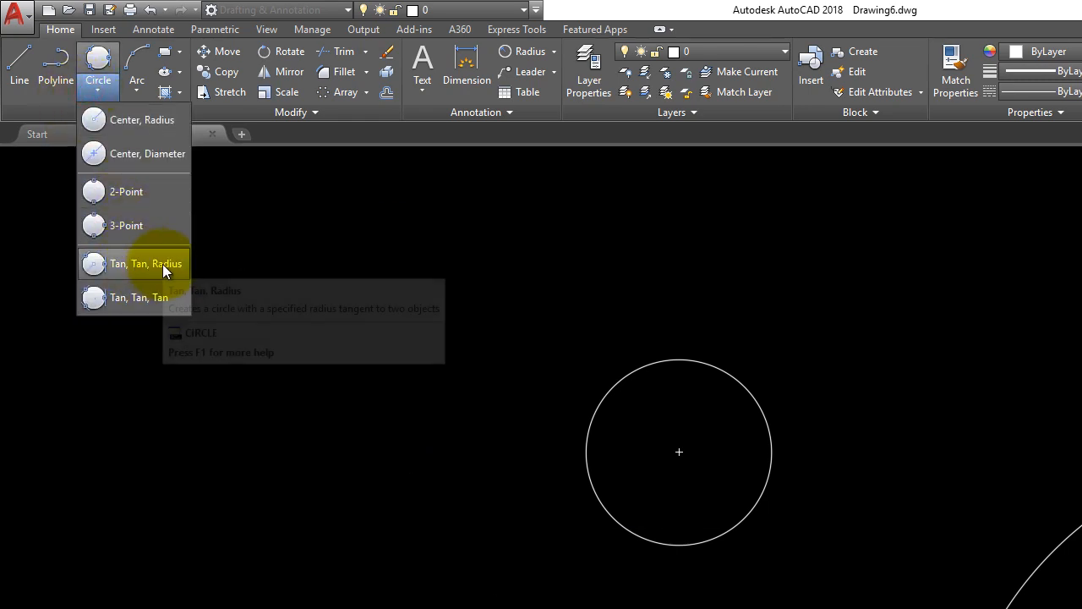
{"action": "key", "text": "Escape"}
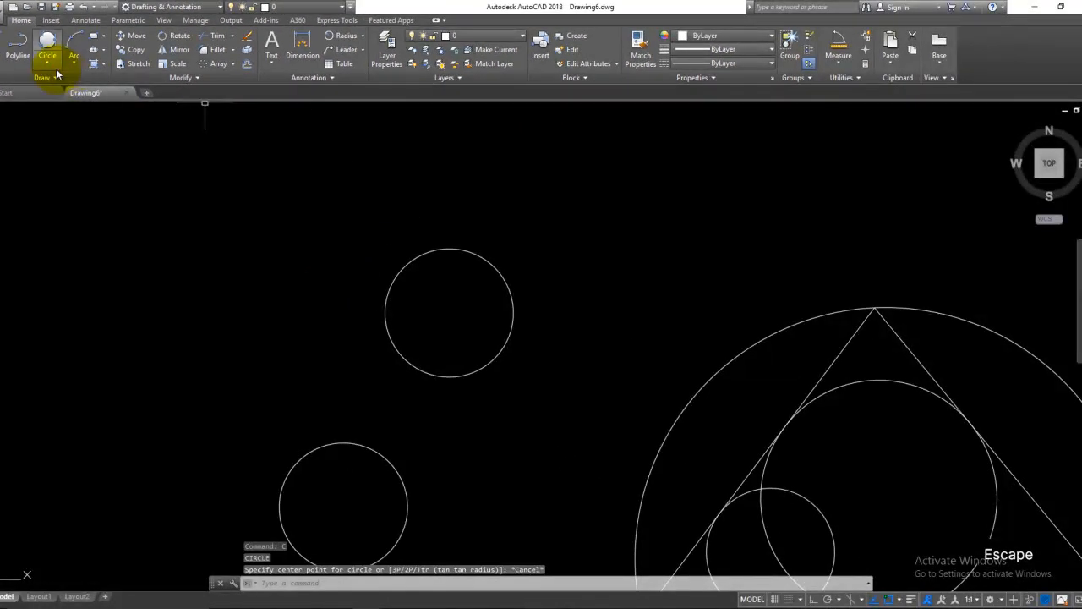
{"action": "left_click", "coordinate": [51, 62]}
{"action": "left_click", "coordinate": [410, 206]}
- Erase the triangle and all practice circles and lines left of the dimensioned 150 x 150 reference drawing
{"action": "mouse_move", "coordinate": [884, 248]}
{"action": "middle_mouse_down"}
{"action": "mouse_move", "coordinate": [848, 258]}
{"action": "mouse_move", "coordinate": [352, 200]}
{"action": "middle_mouse_up"}
{"action": "scroll", "coordinate": [355, 201], "scroll_direction": "down", "scroll_amount": 2}
{"action": "middle_click_drag", "start_coordinate": [776, 288], "coordinate": [517, 237]}
{"action": "scroll", "coordinate": [517, 238], "scroll_direction": "down", "scroll_amount": 2}
{"action": "scroll", "coordinate": [621, 266], "scroll_direction": "down", "scroll_amount": 2}
{"action": "middle_click_drag", "start_coordinate": [641, 270], "coordinate": [362, 290]}
{"action": "middle_click_drag", "start_coordinate": [313, 318], "coordinate": [423, 338]}
{"action": "type", "text": "e"}
{"action": "key", "text": "space"}
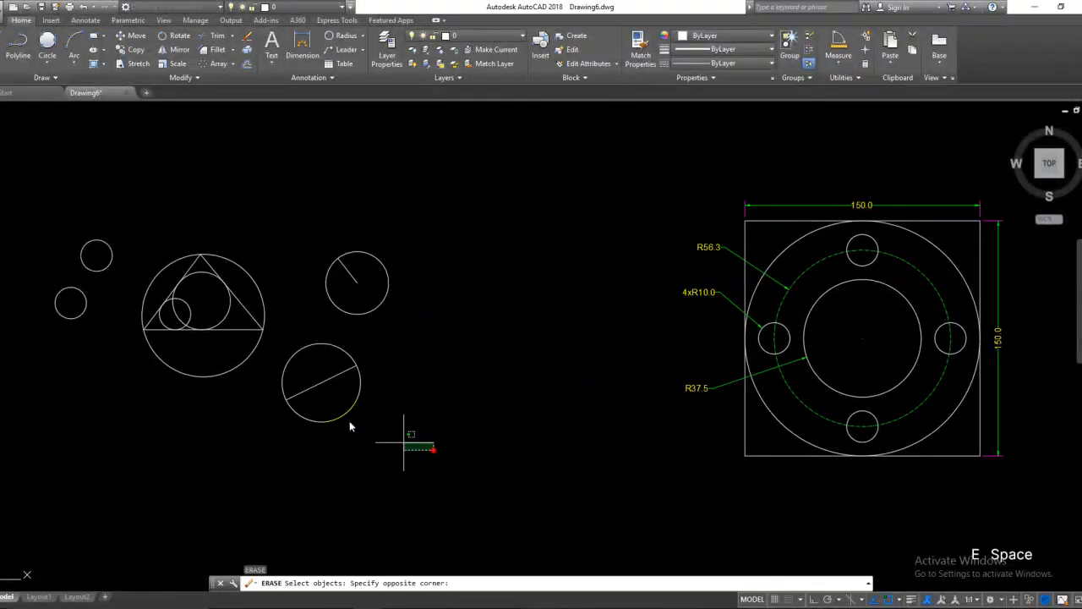
{"action": "left_click", "coordinate": [435, 446]}
{"action": "left_click", "coordinate": [13, 223]}
{"action": "key", "text": "space"}
{"action": "middle_click_drag", "start_coordinate": [388, 266], "coordinate": [296, 256]}
{"action": "key", "text": "Escape"}
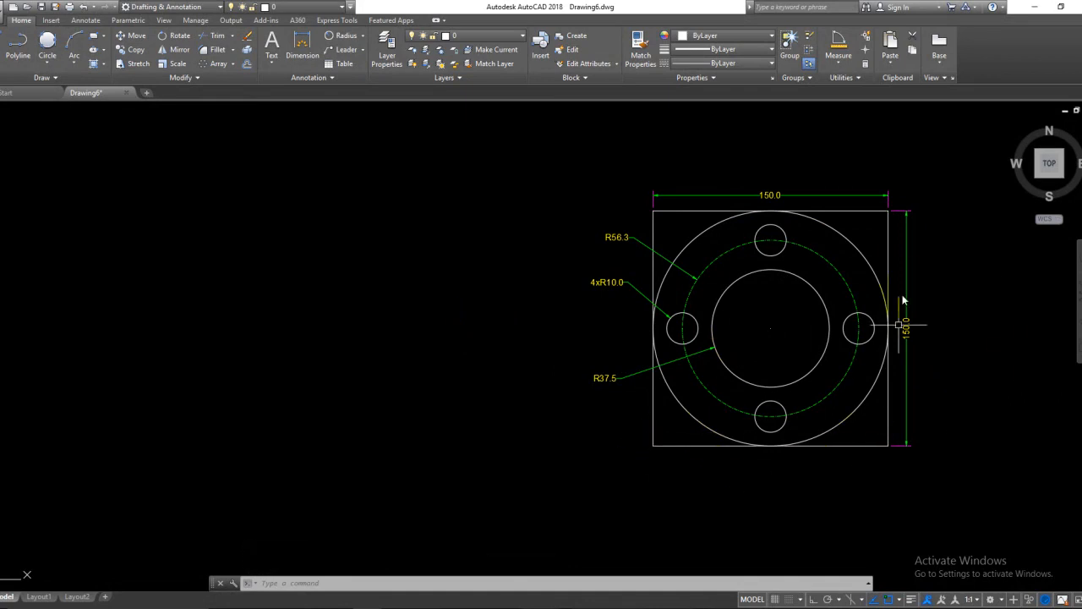
- Draw a horizontal base line 150 long with Ortho on, in the empty area left of the reference drawing
{"action": "type", "text": "l"}
{"action": "key", "text": "space"}
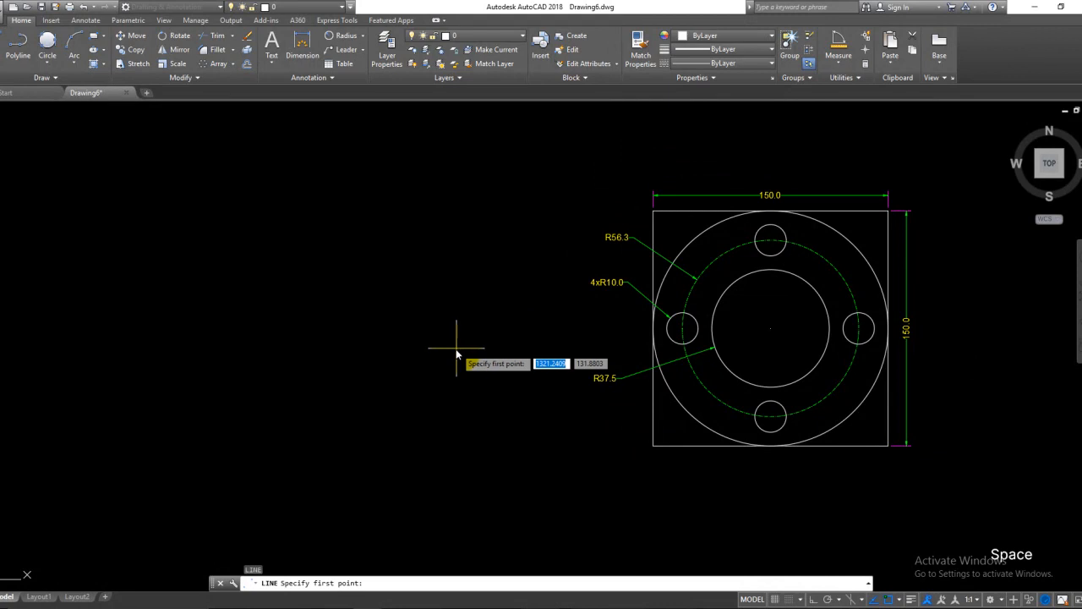
{"action": "left_click", "coordinate": [119, 449]}
{"action": "key", "text": "F8"}
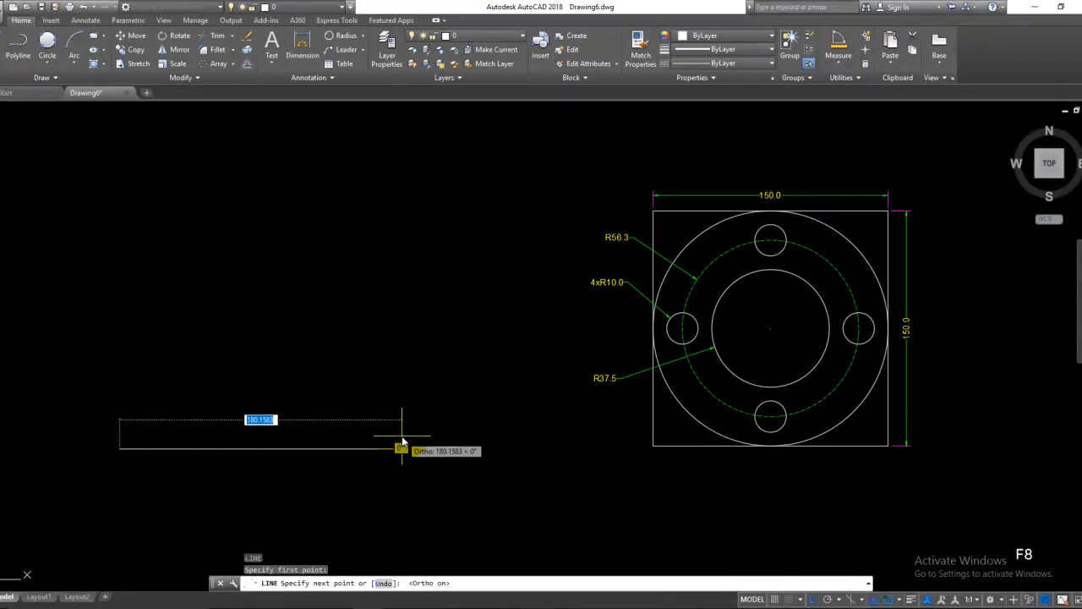
{"action": "type", "text": "150"}
{"action": "key", "text": "Return"}
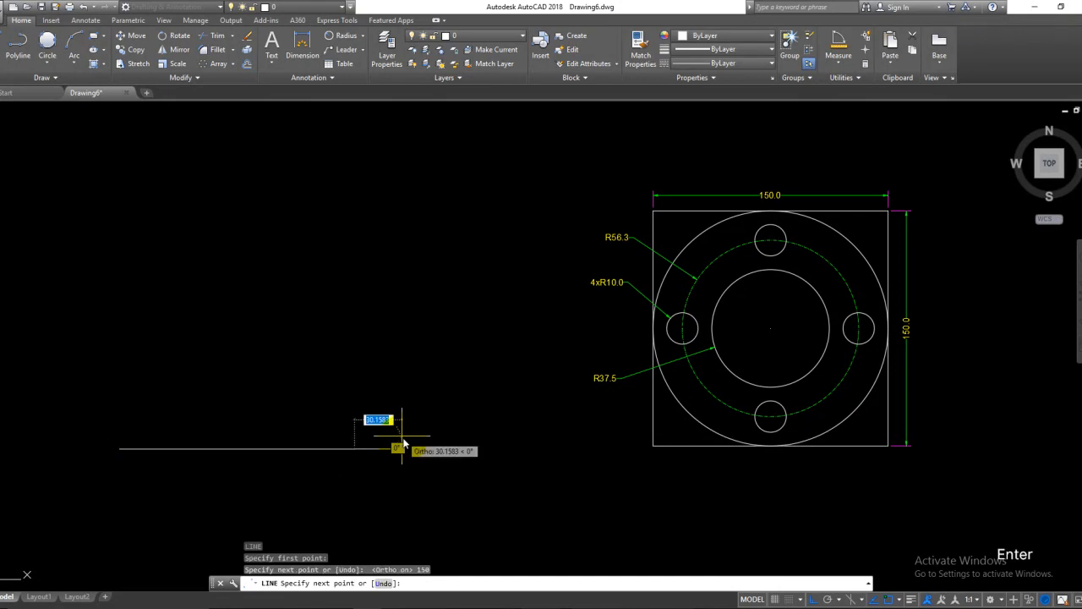
- Complete the square from the base line's right end with 150-long right and top sides and a left side closing at the start point
{"action": "type", "text": "150"}
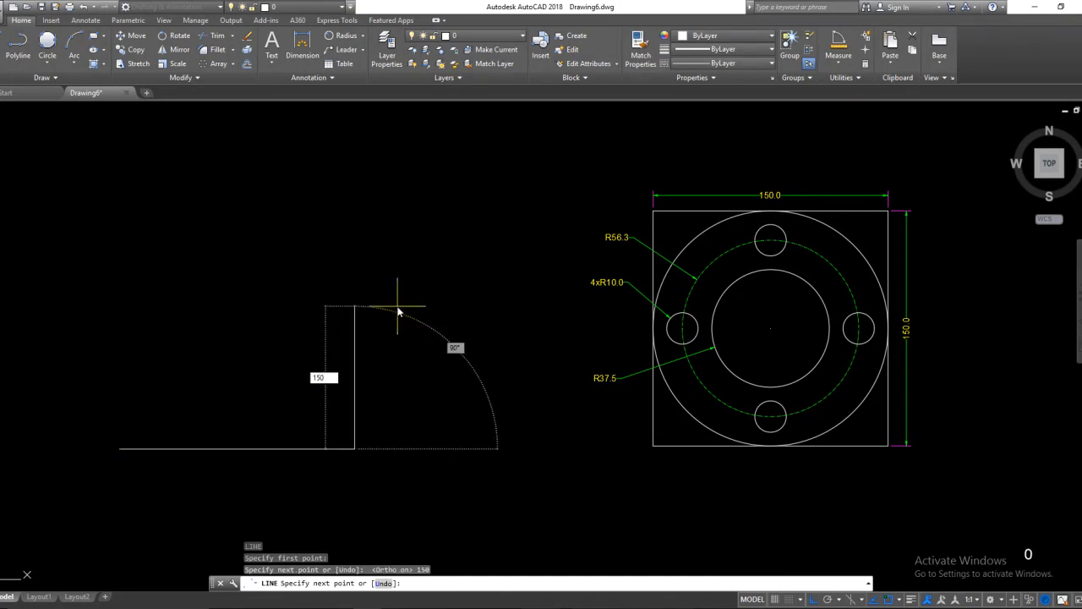
{"action": "key", "text": "Return"}
{"action": "type", "text": "15"}
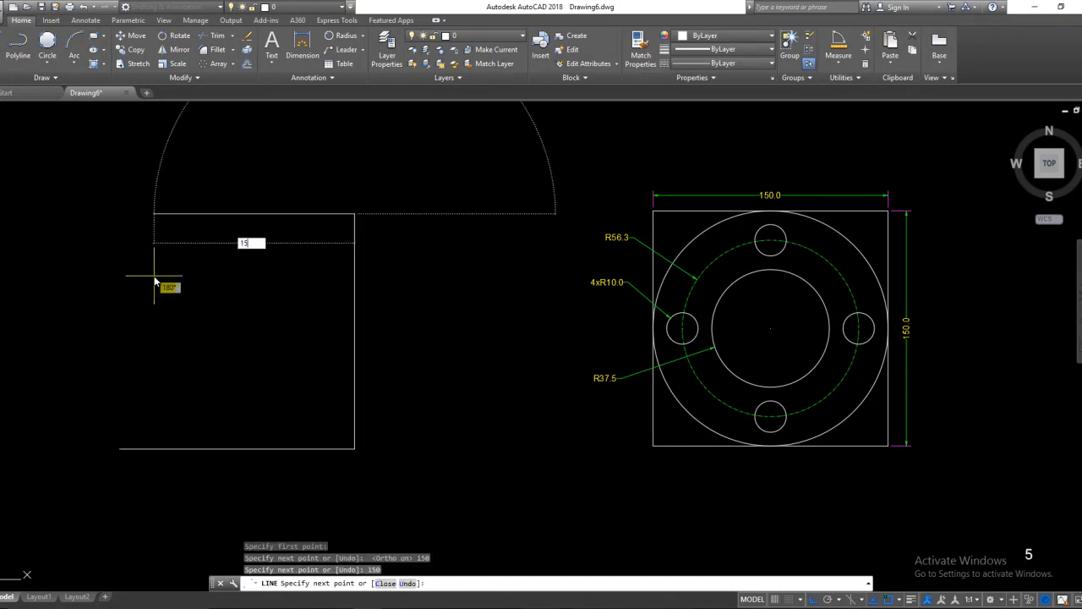
{"action": "type", "text": "0"}
{"action": "key", "text": "Return"}
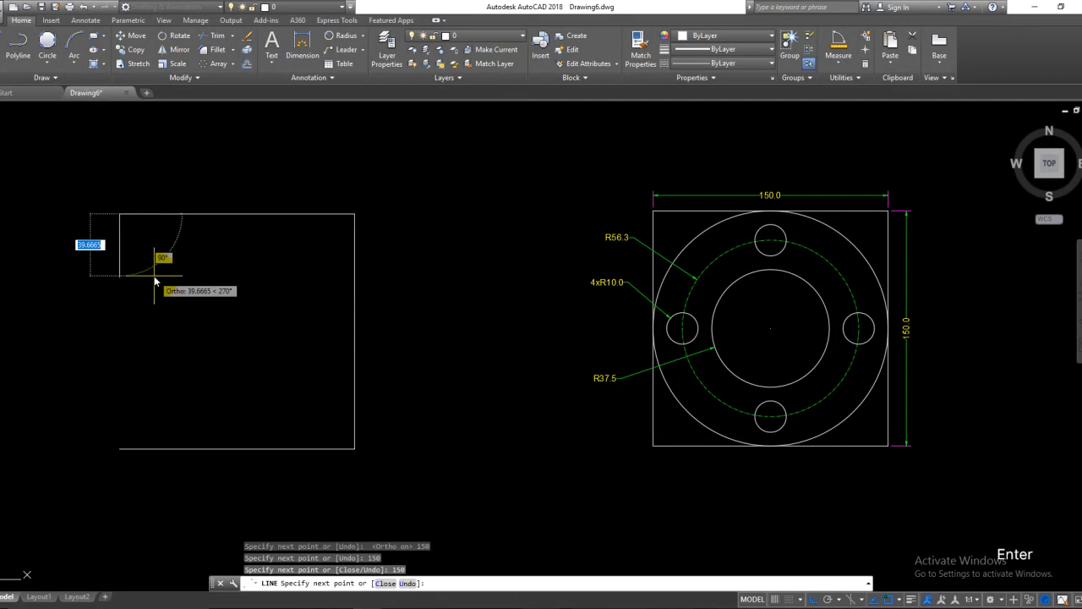
{"action": "left_click", "coordinate": [119, 447]}
{"action": "key", "text": "Escape"}
{"action": "middle_click_drag", "start_coordinate": [200, 396], "coordinate": [258, 398]}
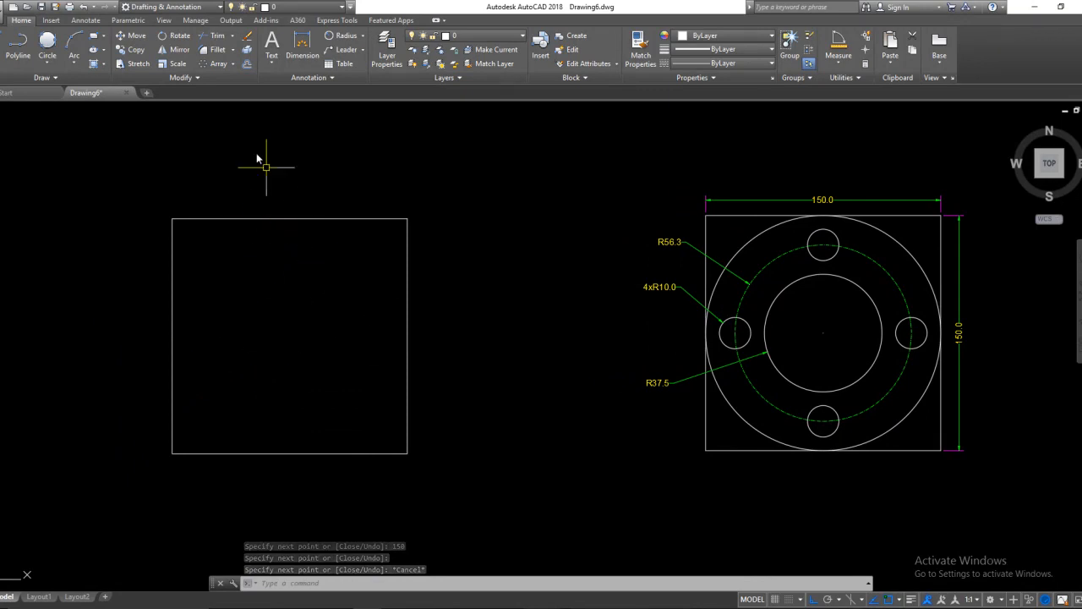
{"action": "left_click", "coordinate": [43, 61]}
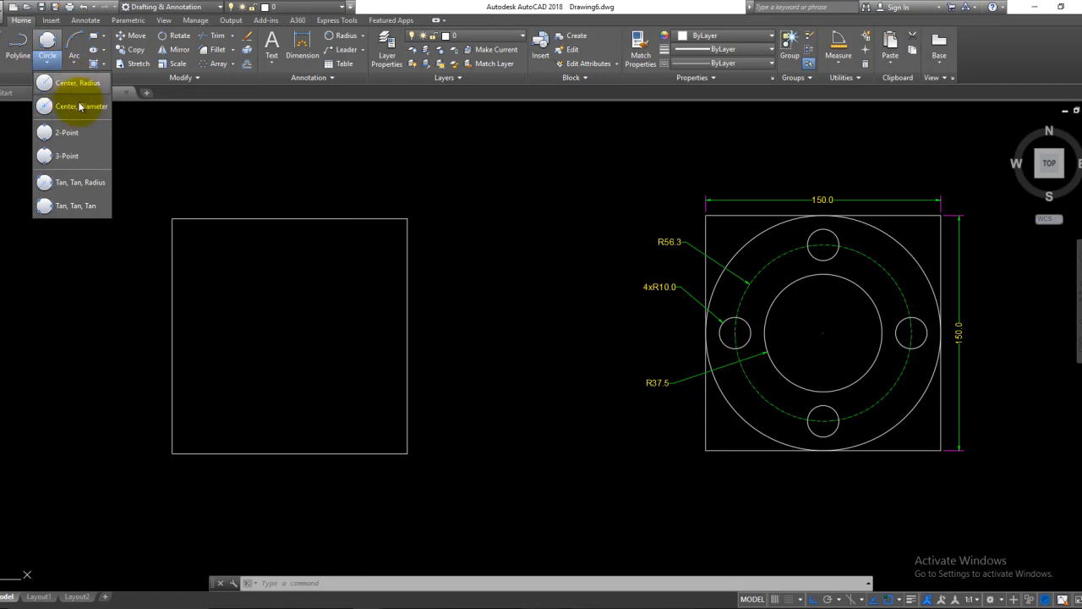
{"action": "left_click", "coordinate": [242, 308]}
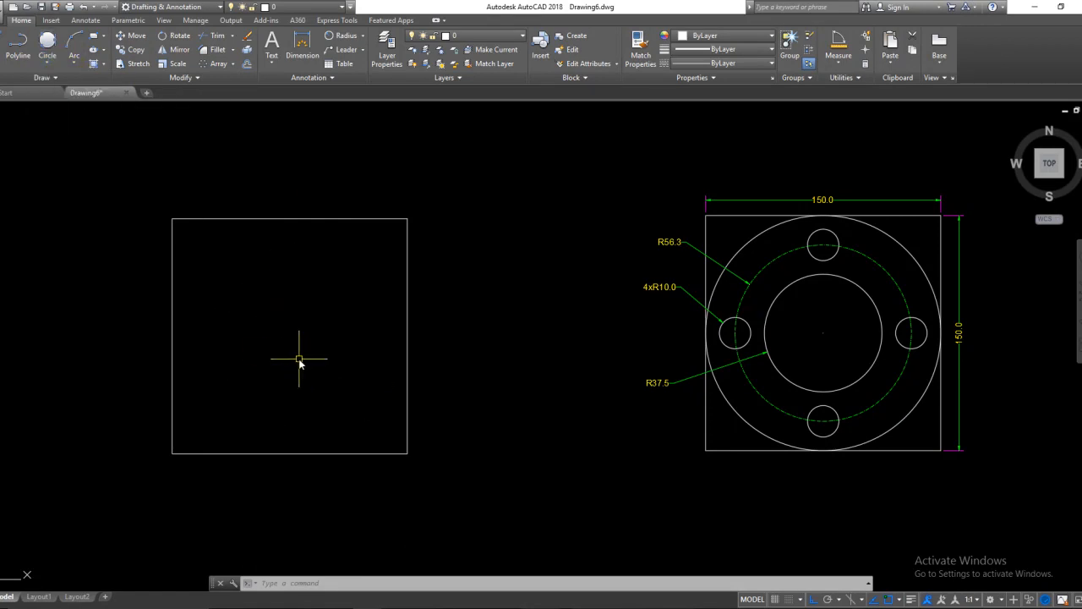
{"action": "left_click", "coordinate": [47, 61]}
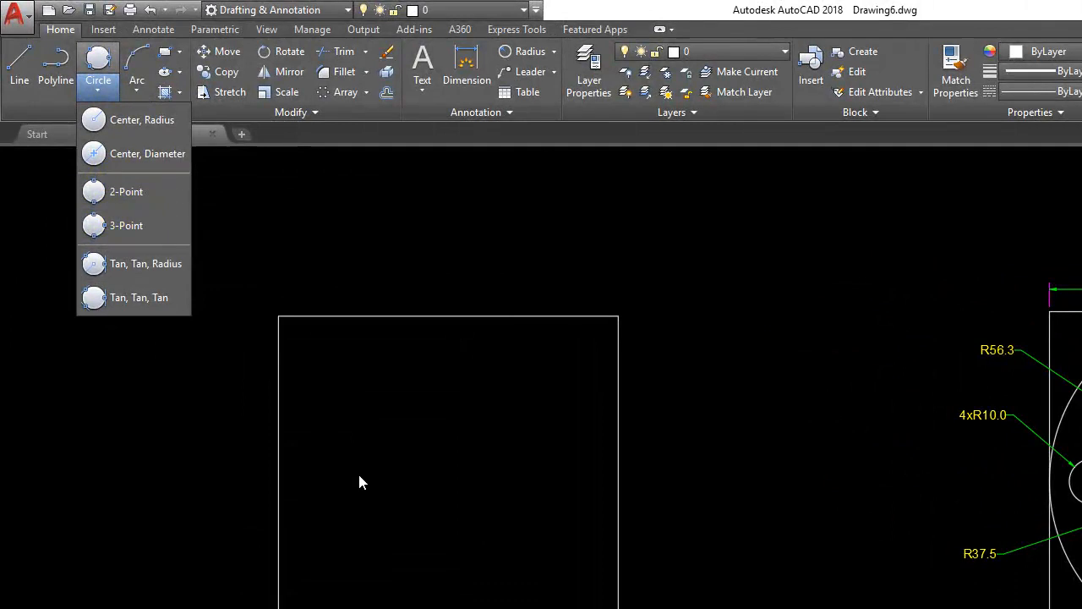
{"action": "left_click", "coordinate": [359, 482]}
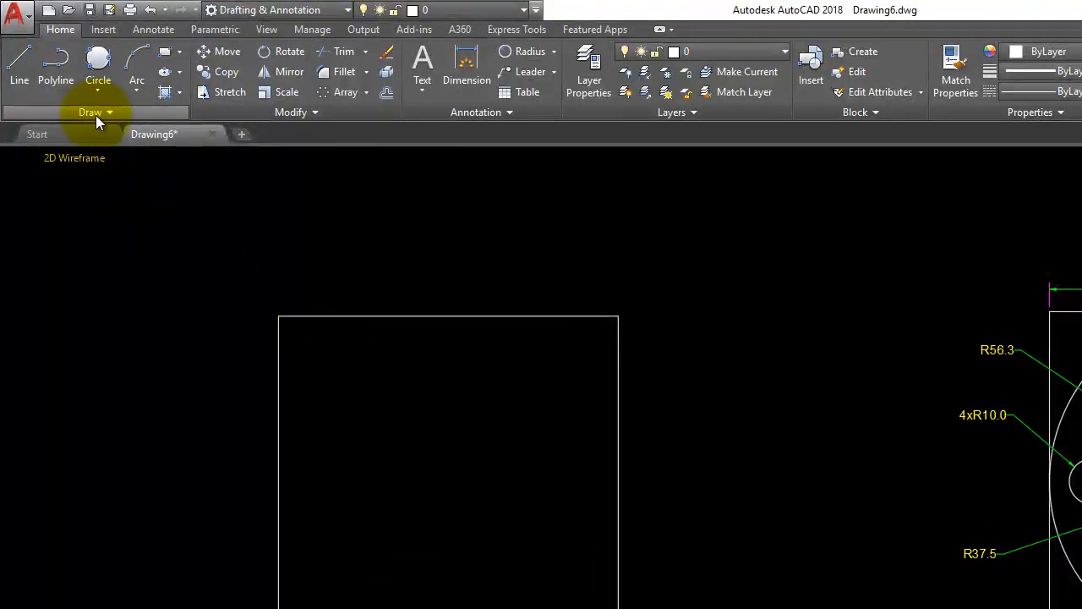
- Draw a 2-Point circle inside the square, from the midpoint of its left side to the midpoint of its right side
{"action": "left_click", "coordinate": [98, 88]}
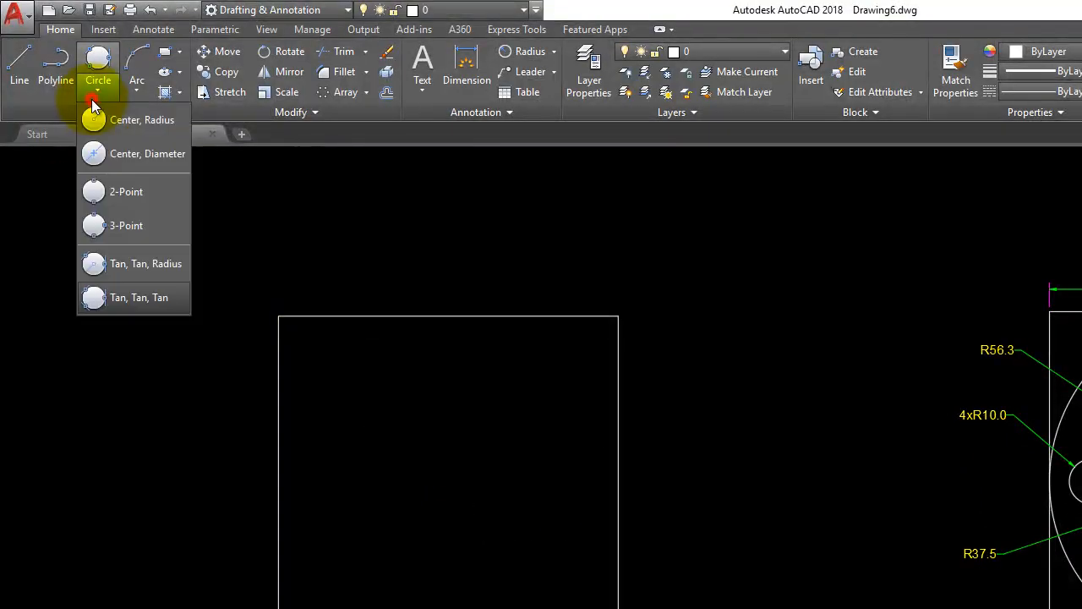
{"action": "left_click", "coordinate": [119, 192]}
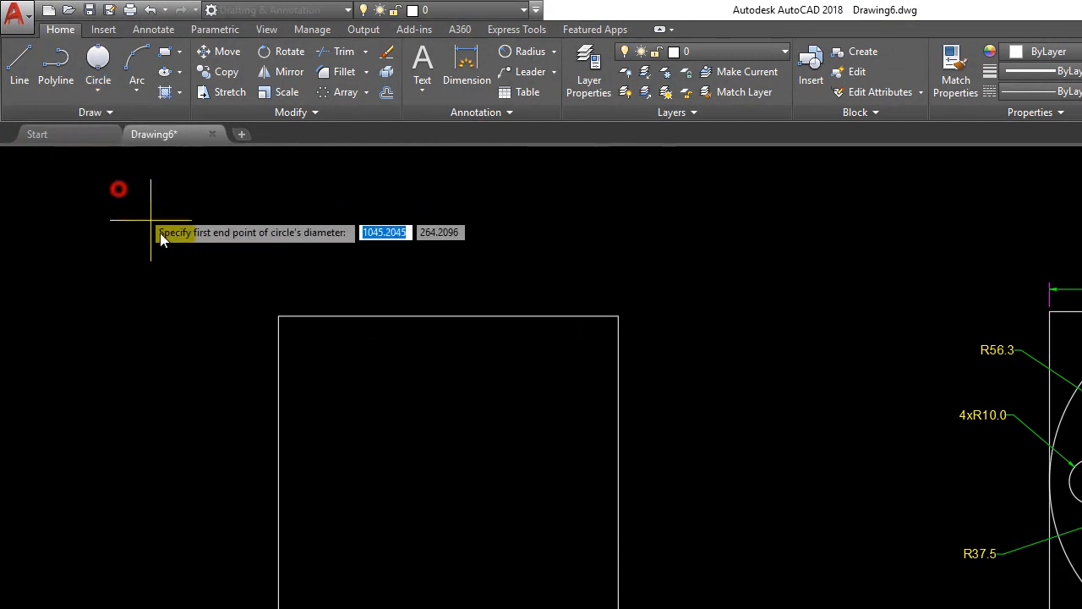
{"action": "left_click", "coordinate": [280, 486]}
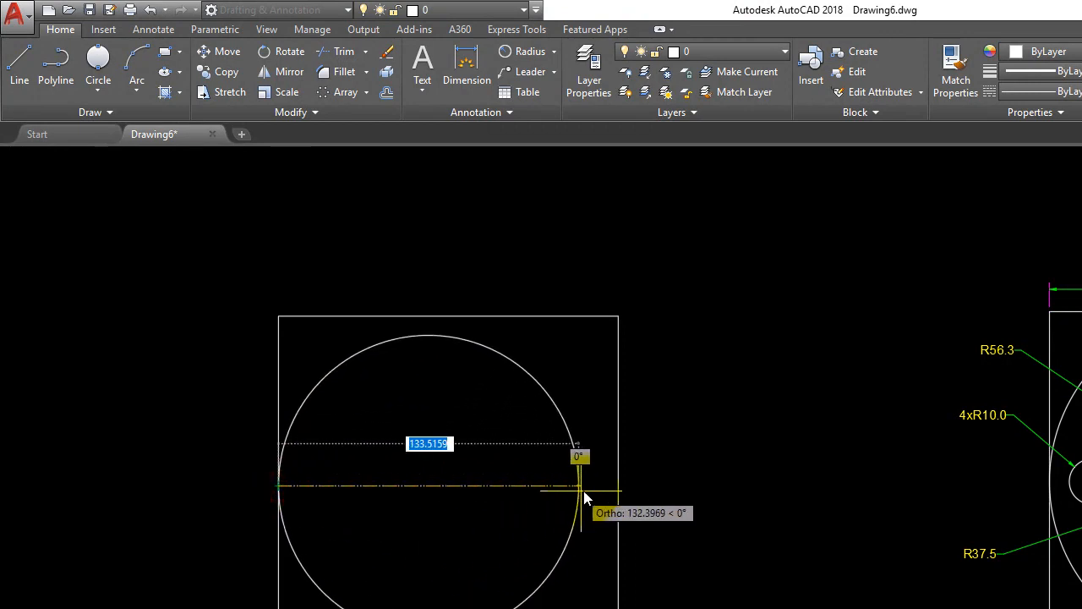
{"action": "left_click", "coordinate": [619, 487]}
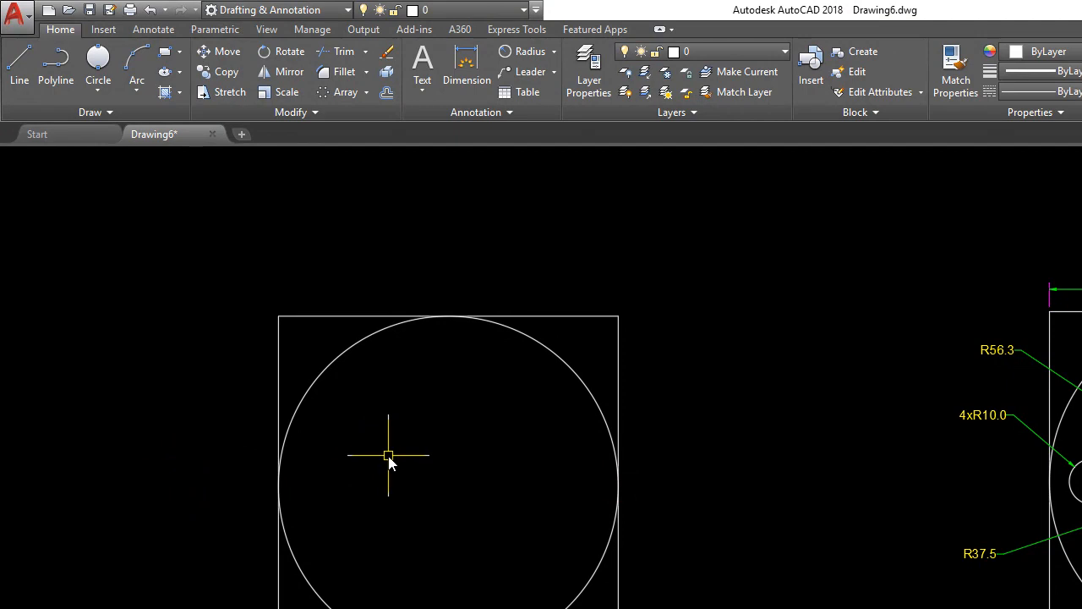
- Examine the grip points of the square's top side and of the inscribed circle, including the circle's center and quadrants
{"action": "left_click", "coordinate": [581, 325]}
{"action": "left_click", "coordinate": [572, 285]}
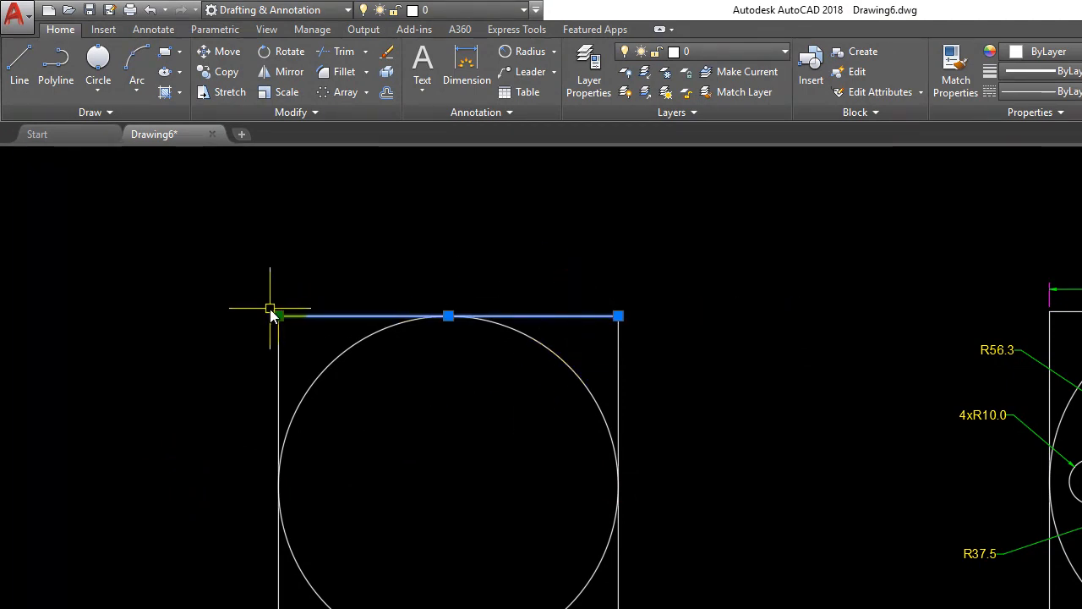
{"action": "key", "text": "Escape"}
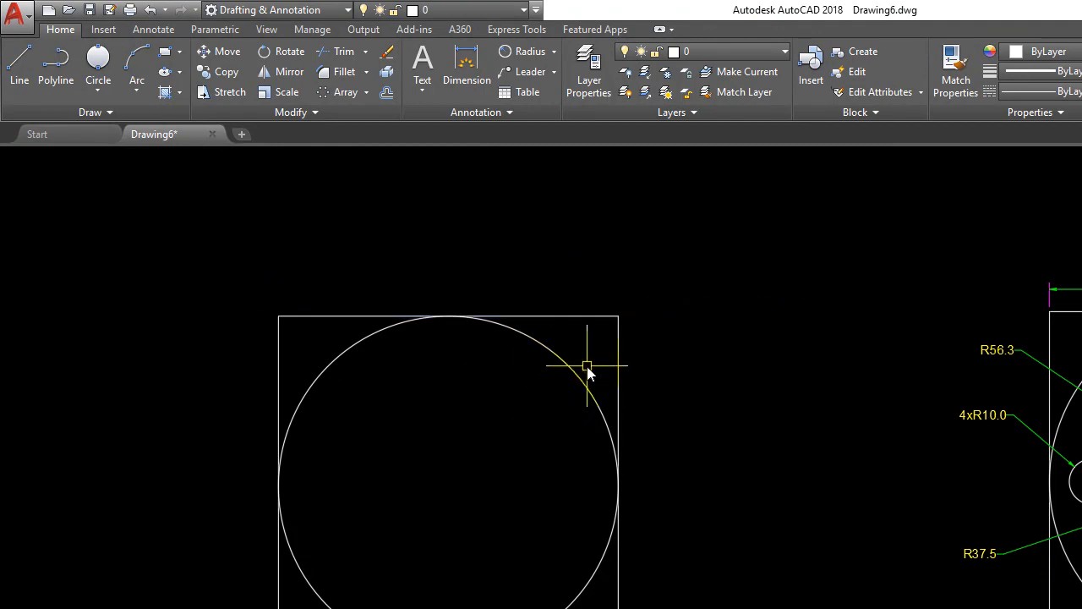
{"action": "left_click", "coordinate": [589, 356]}
{"action": "left_click", "coordinate": [536, 392]}
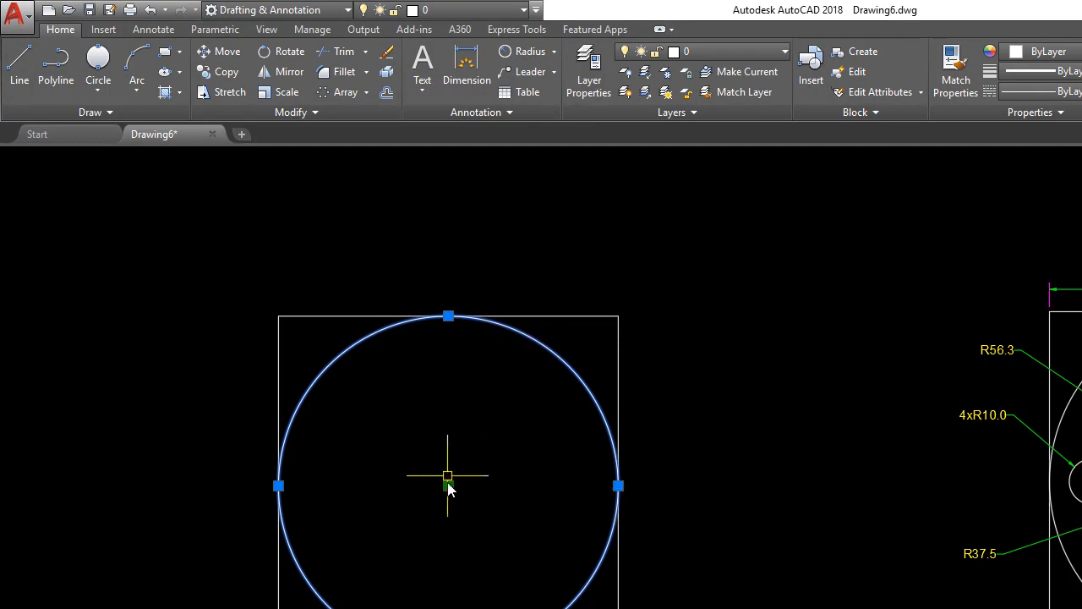
{"action": "key", "text": "Escape"}
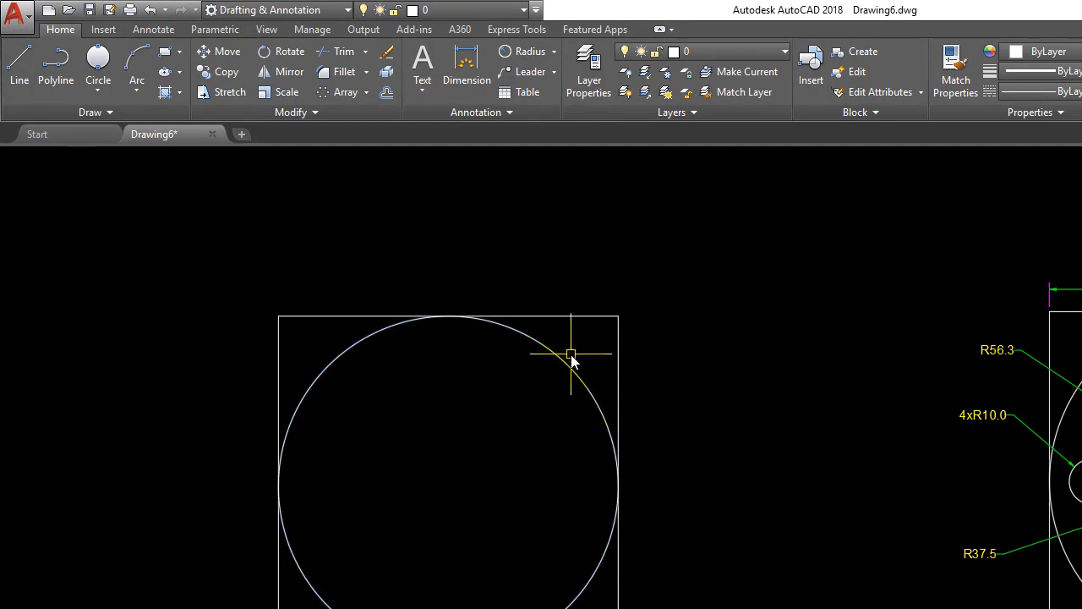
{"action": "left_click", "coordinate": [20, 55]}
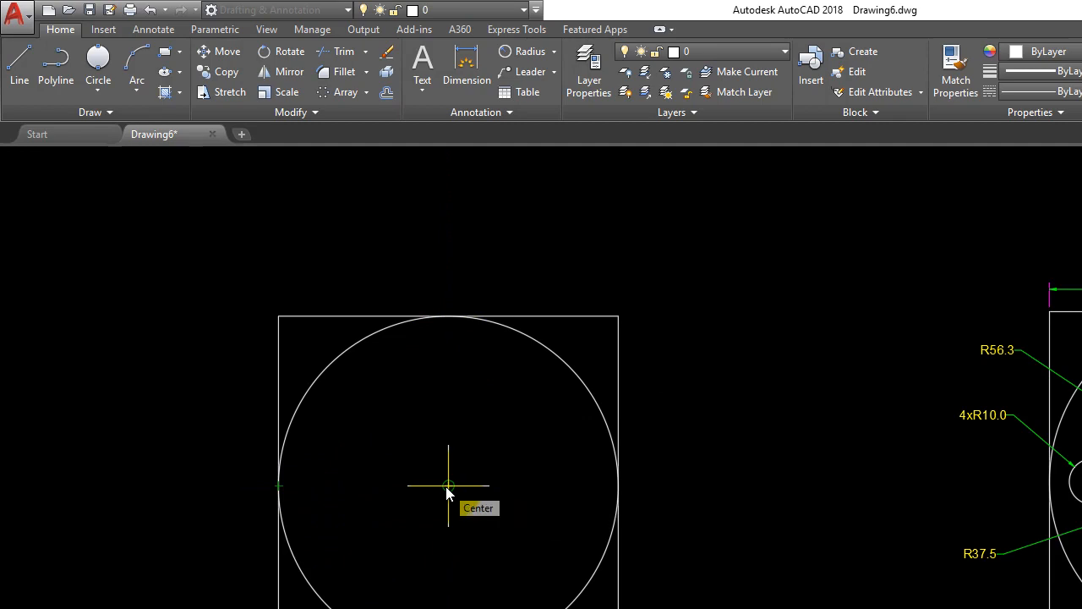
{"action": "key", "text": "Escape"}
{"action": "left_click", "coordinate": [548, 348]}
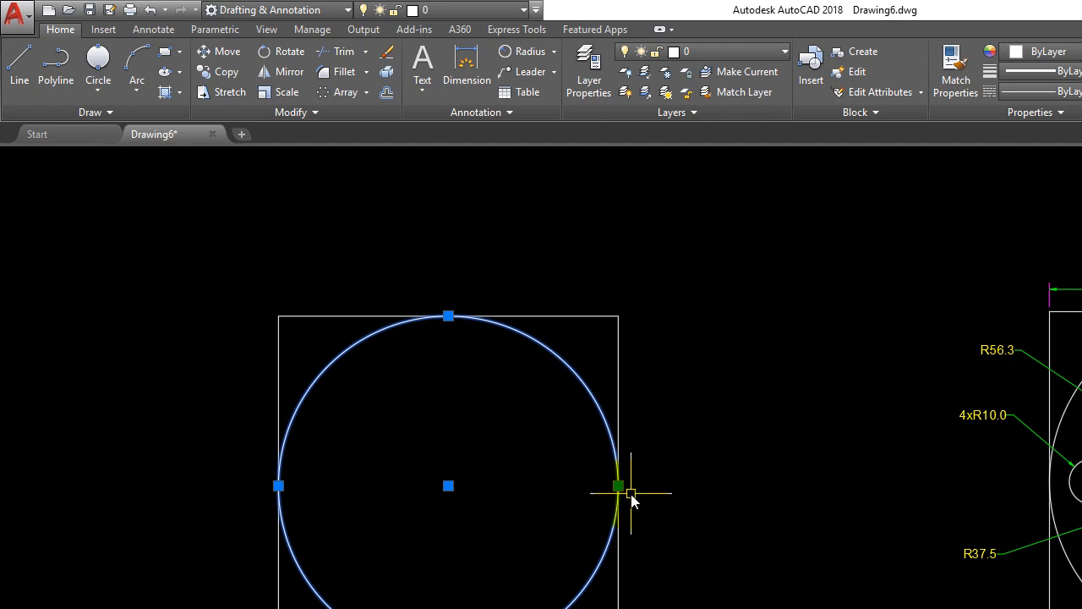
{"action": "key", "text": "Escape"}
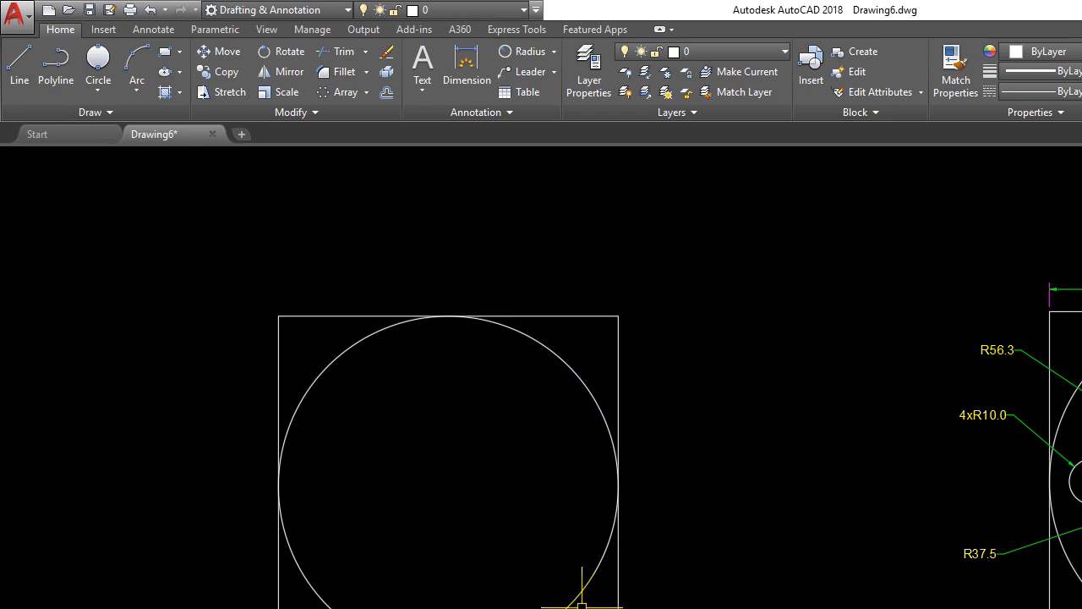
- Draw a Center, Radius circle of radius 56.3 centred on the inscribed circle's center
{"action": "left_click", "coordinate": [99, 86]}
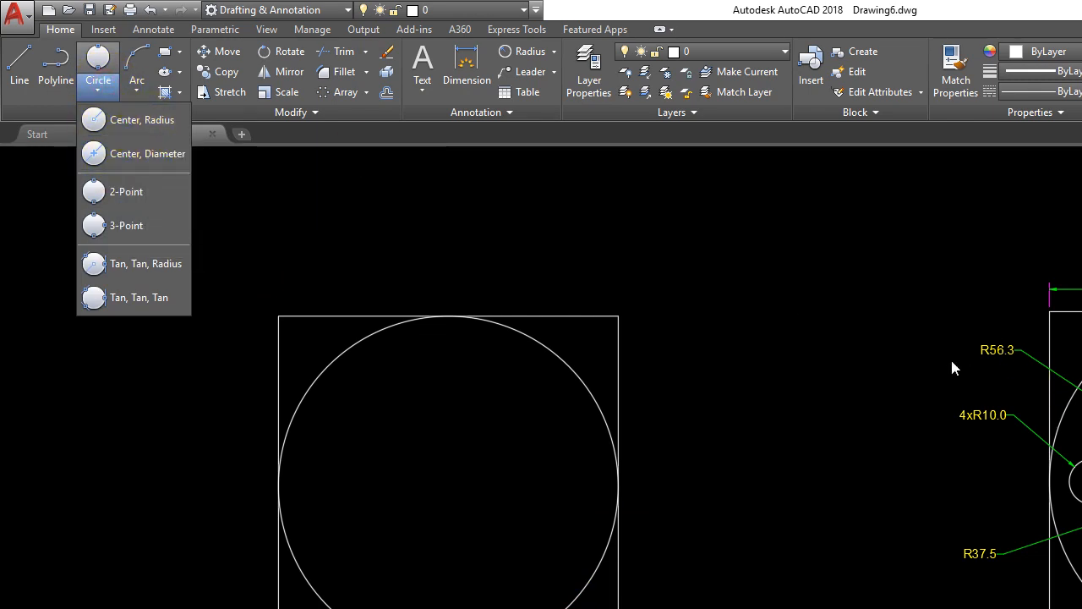
{"action": "left_click", "coordinate": [150, 124]}
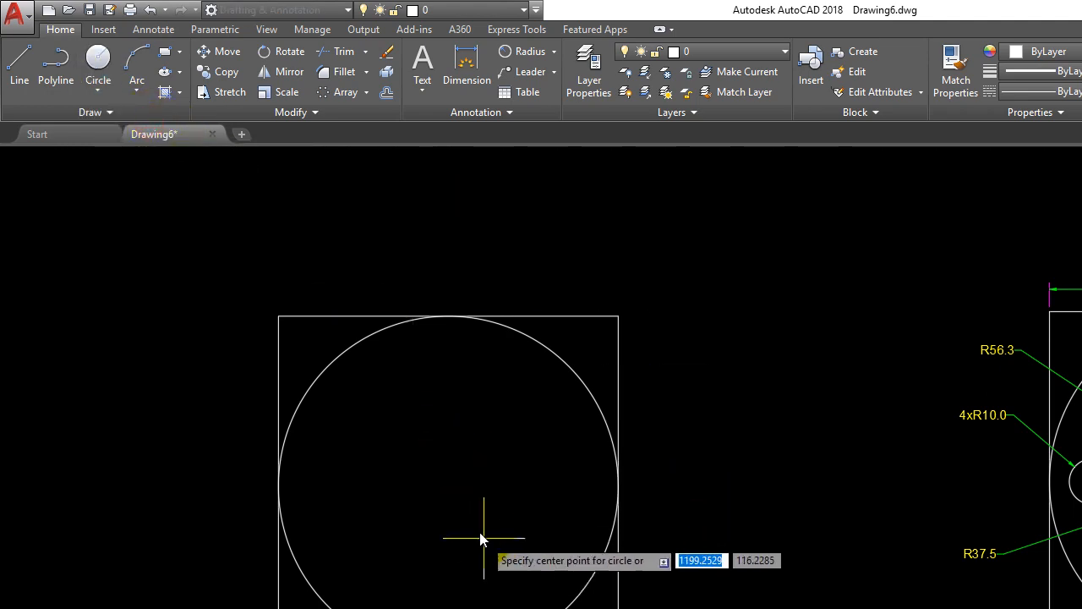
{"action": "middle_click_drag", "start_coordinate": [462, 486], "coordinate": [495, 484]}
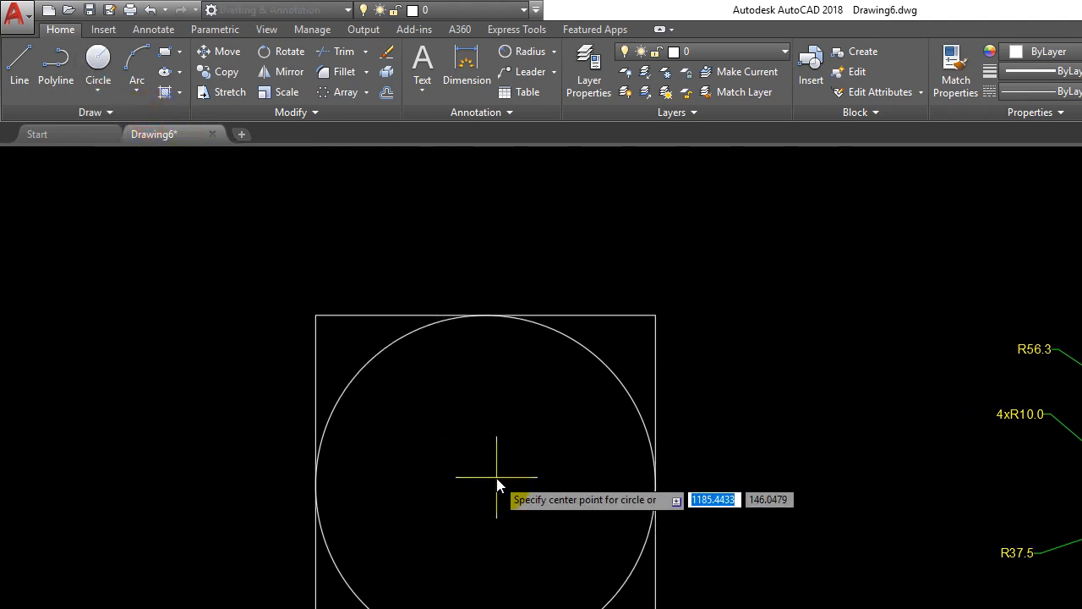
{"action": "scroll", "coordinate": [482, 480], "scroll_direction": "up", "scroll_amount": 2}
{"action": "scroll", "coordinate": [481, 480], "scroll_direction": "down", "scroll_amount": 2}
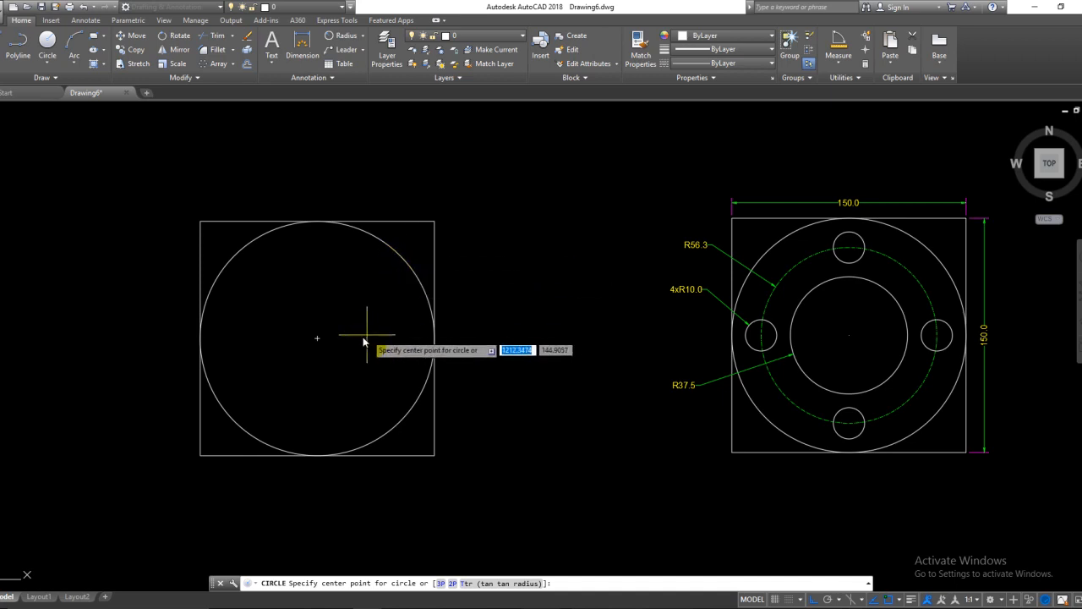
{"action": "left_click", "coordinate": [318, 341]}
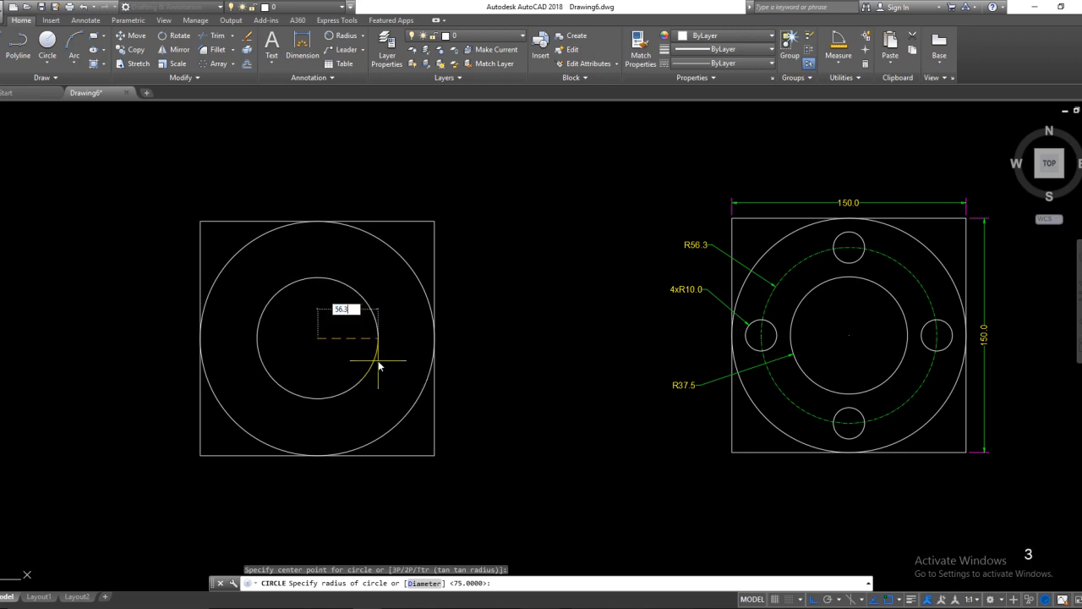
{"action": "type", "text": "56.3"}
{"action": "key", "text": "Return"}
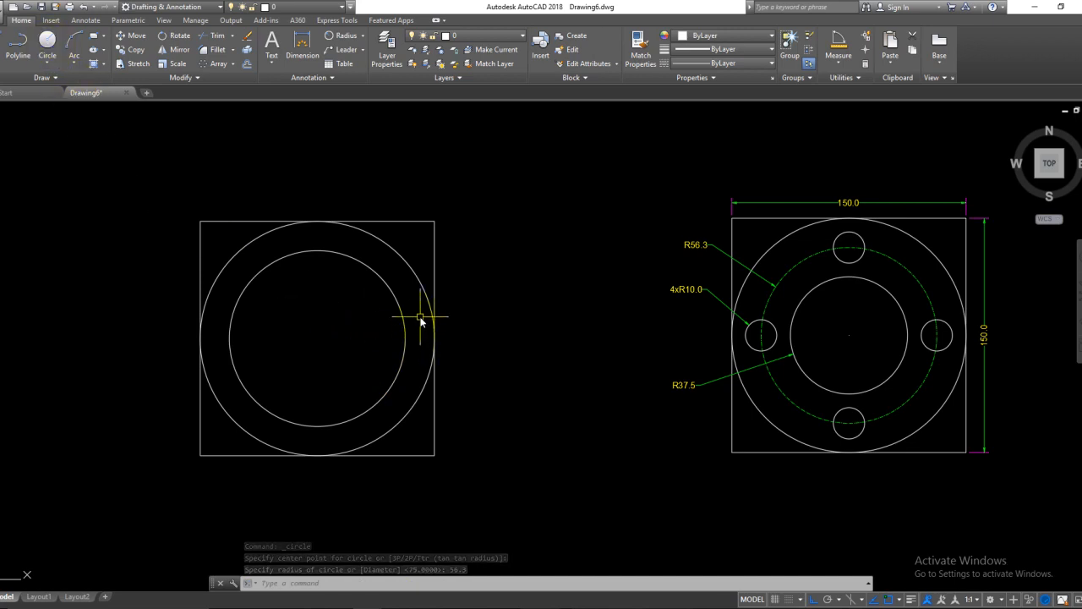
- Draw a concentric circle of radius 37.5 from the same center point inside the R56.3 circle
{"action": "key", "text": "space"}
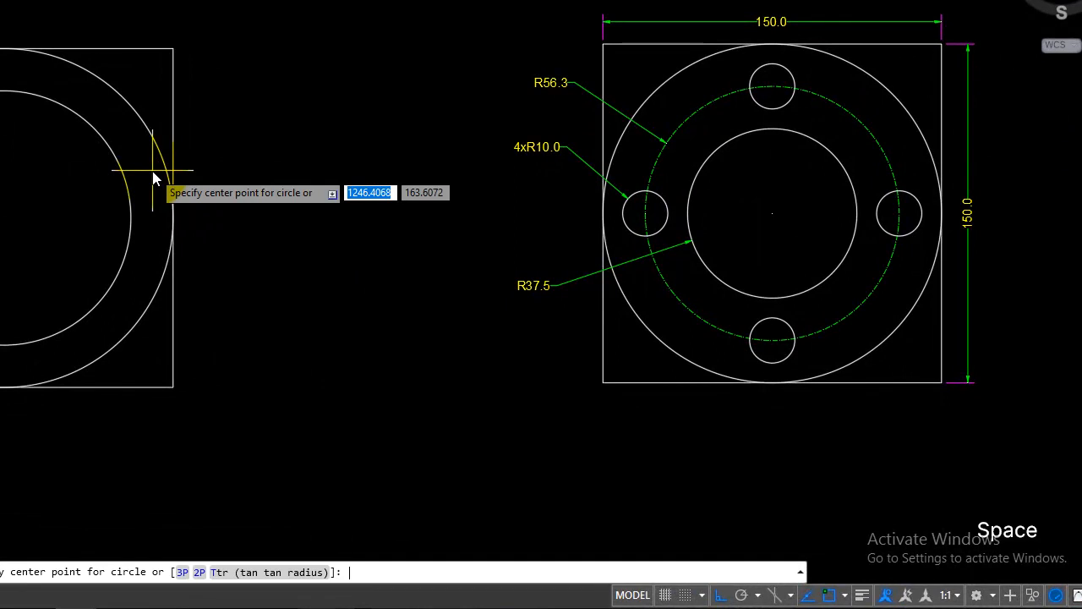
{"action": "left_click", "coordinate": [4, 218]}
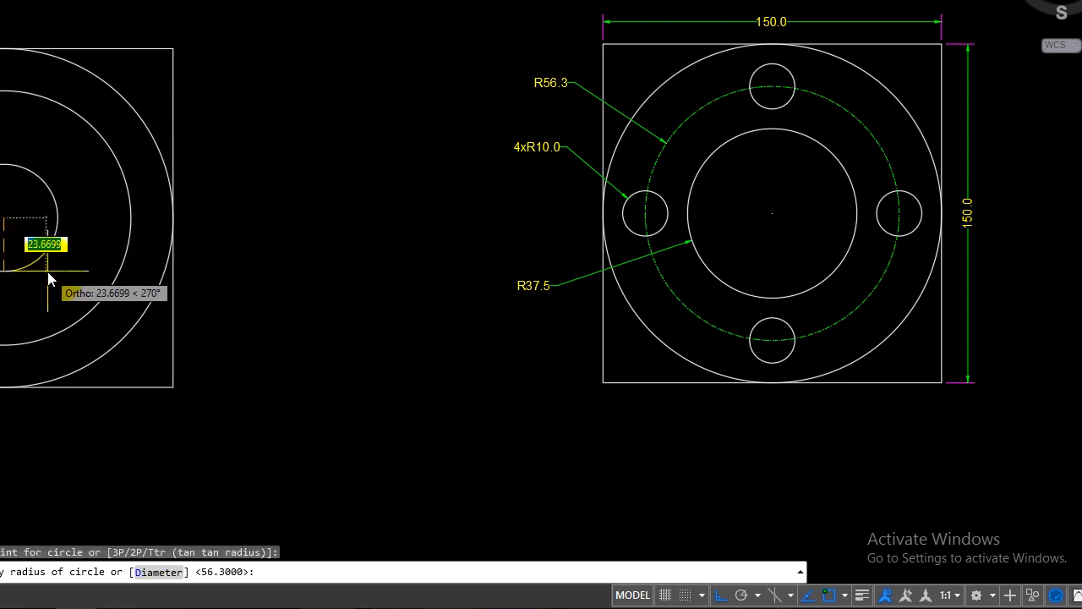
{"action": "type", "text": "37.5"}
{"action": "key", "text": "Return"}
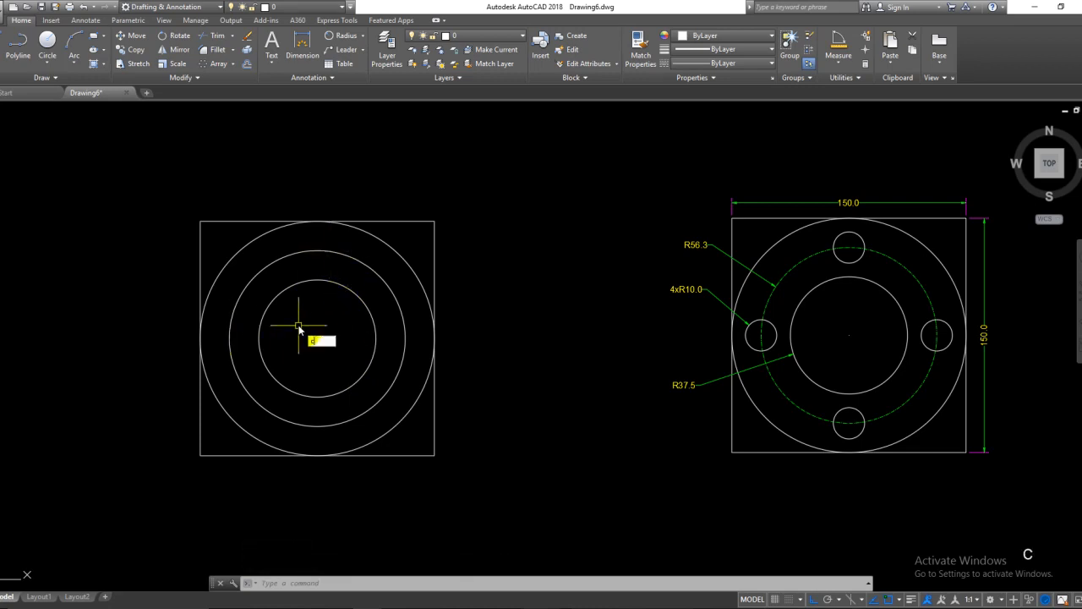
- Draw two circles of radius 10 centred on the top and left quadrants of the R56.3 circle
{"action": "key", "text": "space"}
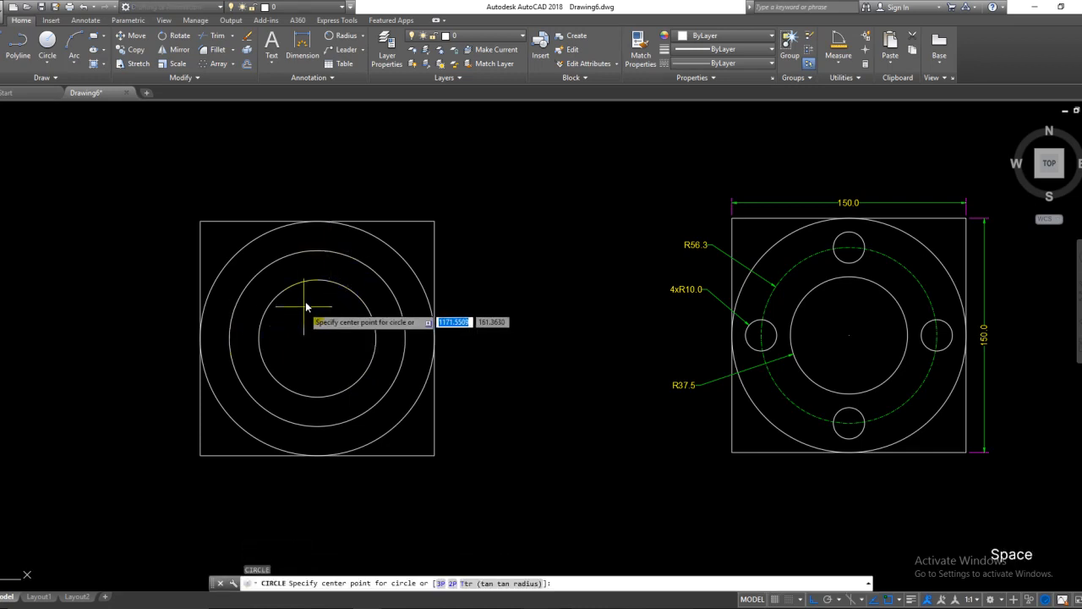
{"action": "left_click", "coordinate": [317, 252]}
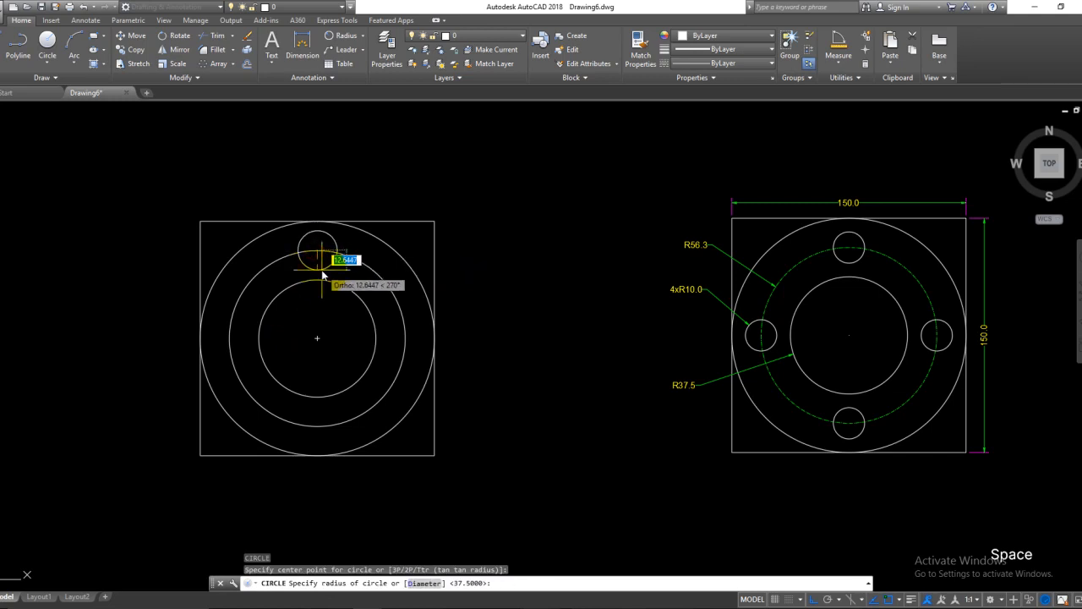
{"action": "type", "text": "10"}
{"action": "key", "text": "Return"}
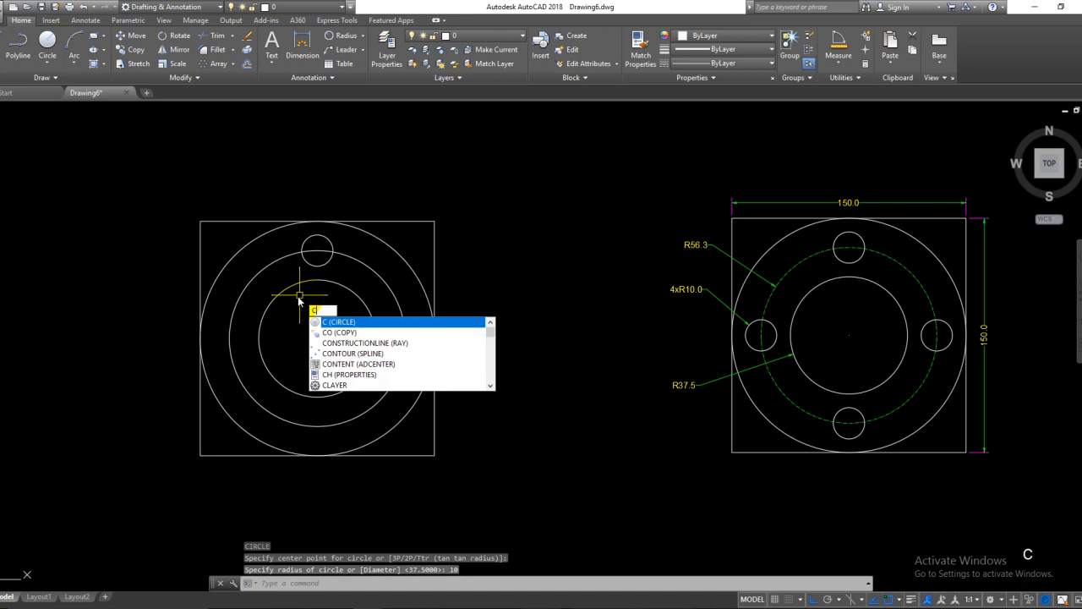
{"action": "key", "text": "space"}
{"action": "left_click", "coordinate": [230, 340]}
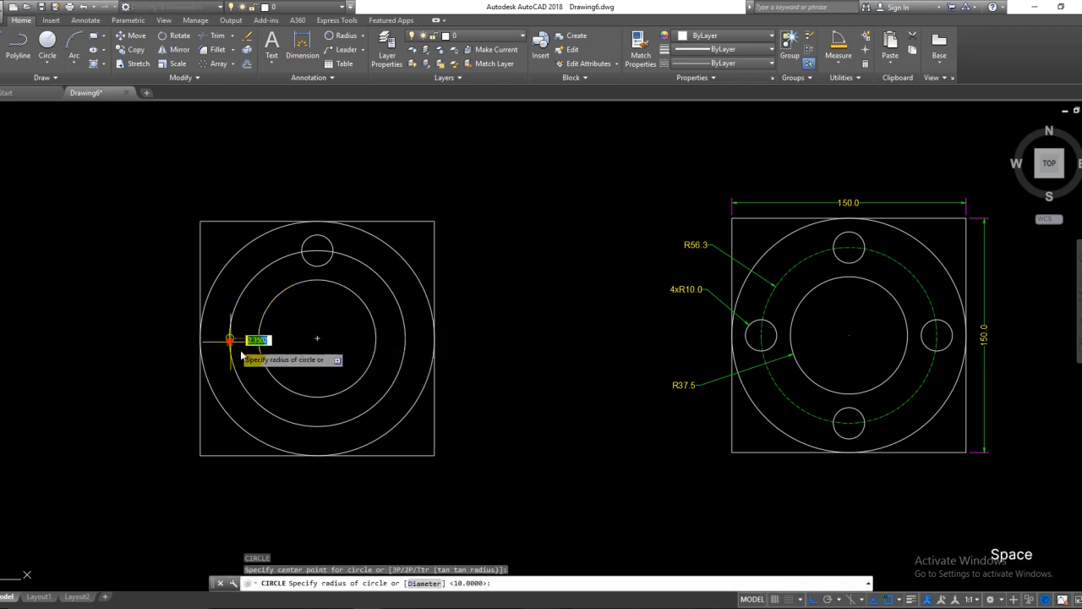
{"action": "key", "text": "space"}
- Draw two more circles of radius 10 centred on the bottom and right quadrants of the R56.3 circle
{"action": "key", "text": "space"}
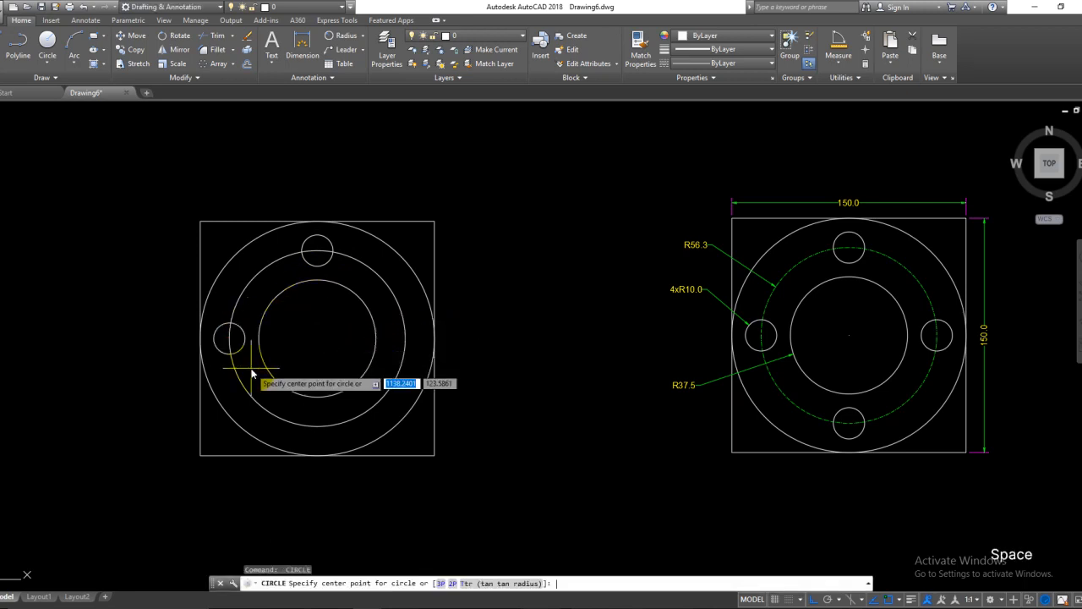
{"action": "left_click", "coordinate": [314, 430]}
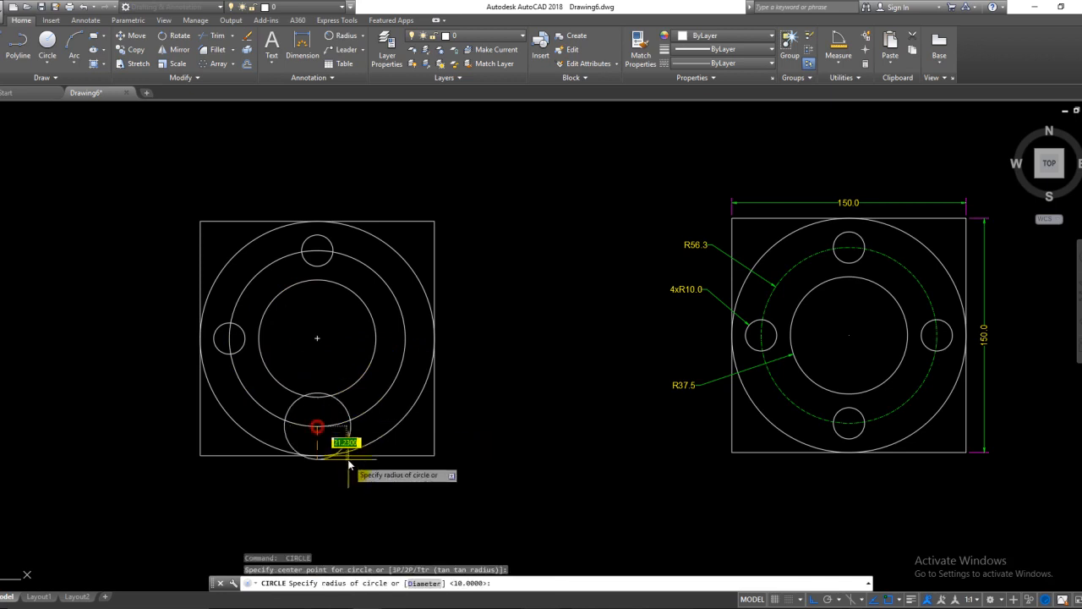
{"action": "type", "text": "10"}
{"action": "key", "text": "Return"}
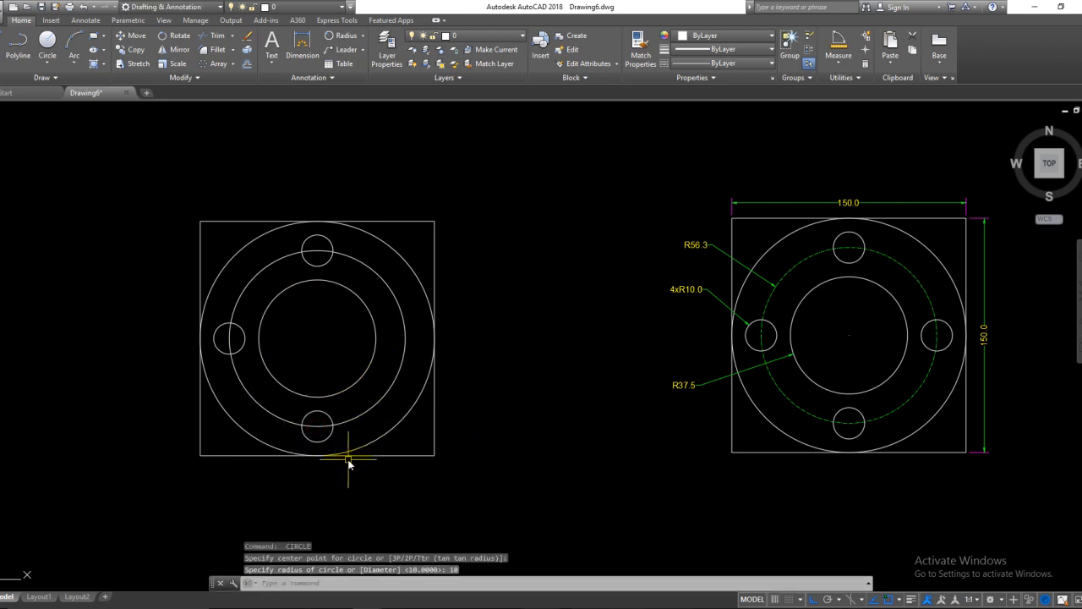
{"action": "key", "text": "space"}
{"action": "left_click", "coordinate": [408, 338]}
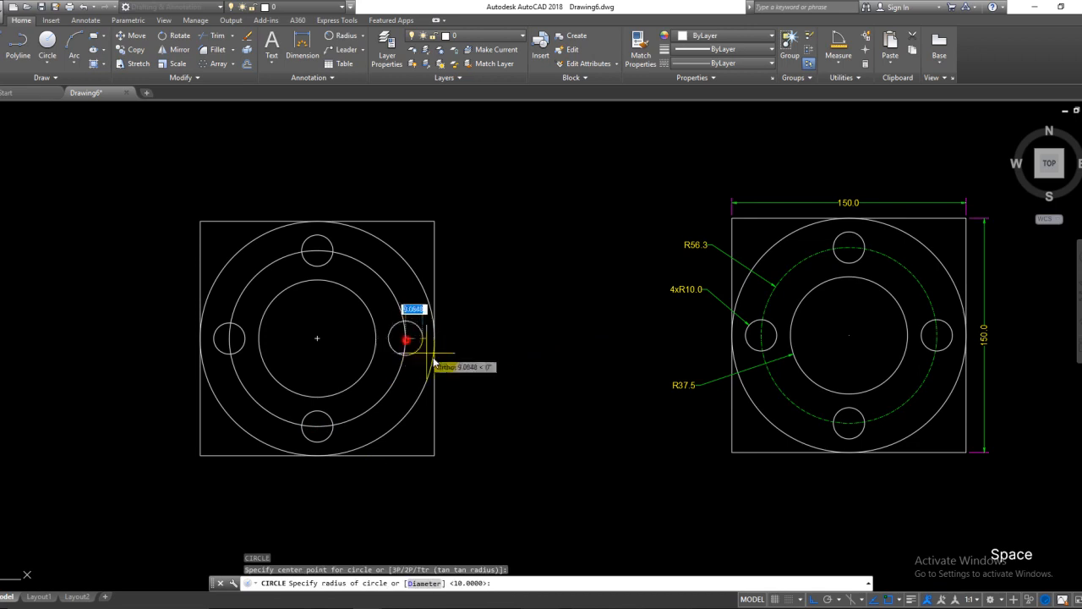
{"action": "type", "text": "10"}
{"action": "key", "text": "Return"}
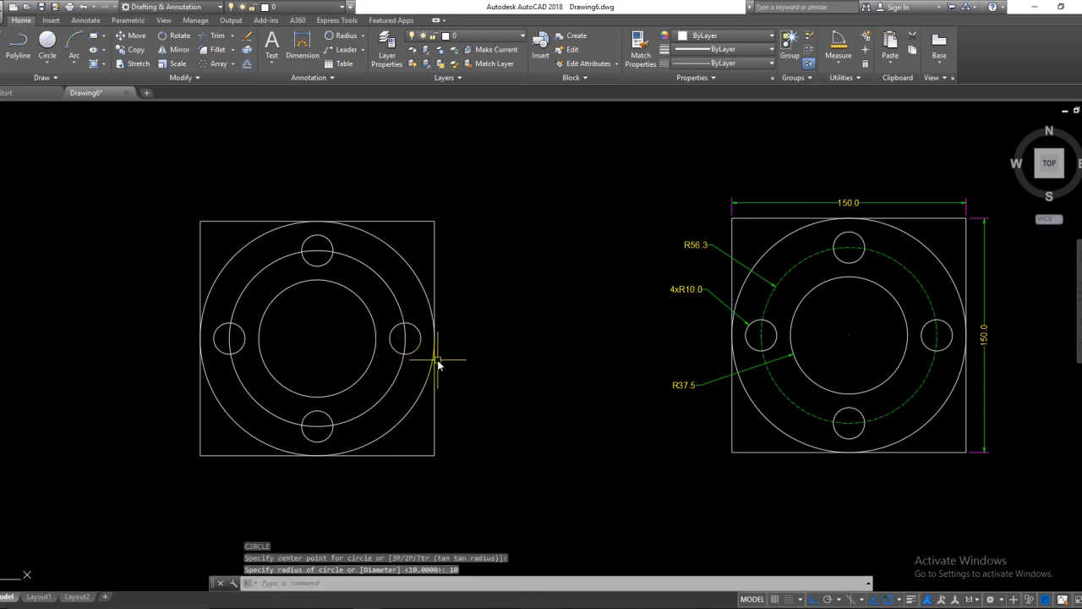
{"action": "middle_click_drag", "start_coordinate": [325, 318], "coordinate": [452, 302]}
{"action": "scroll", "coordinate": [440, 300], "scroll_direction": "up", "scroll_amount": 2}
{"action": "mouse_move", "coordinate": [847, 352]}
{"action": "middle_mouse_down"}
{"action": "mouse_move", "coordinate": [254, 379]}
{"action": "mouse_move", "coordinate": [73, 364]}
{"action": "middle_mouse_up"}
{"action": "middle_click_drag", "start_coordinate": [821, 367], "coordinate": [791, 380]}
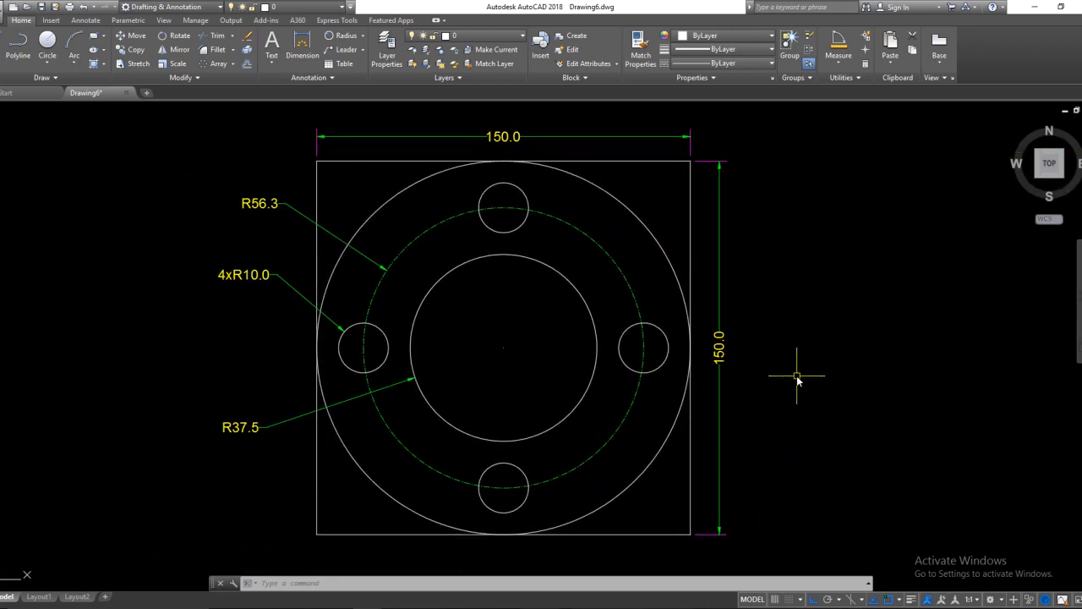